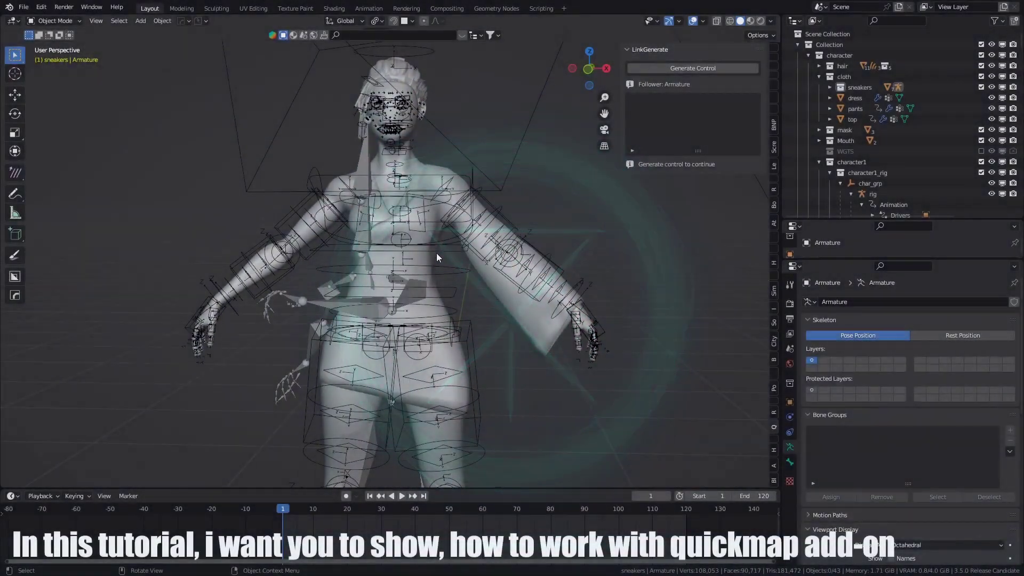
Select the control rig and the Mixamo armature, and preview the source walk animation.
{"action": "middle_click_drag", "start_coordinate": [441, 294], "coordinate": [413, 313]}
{"action": "left_click", "coordinate": [439, 305]}
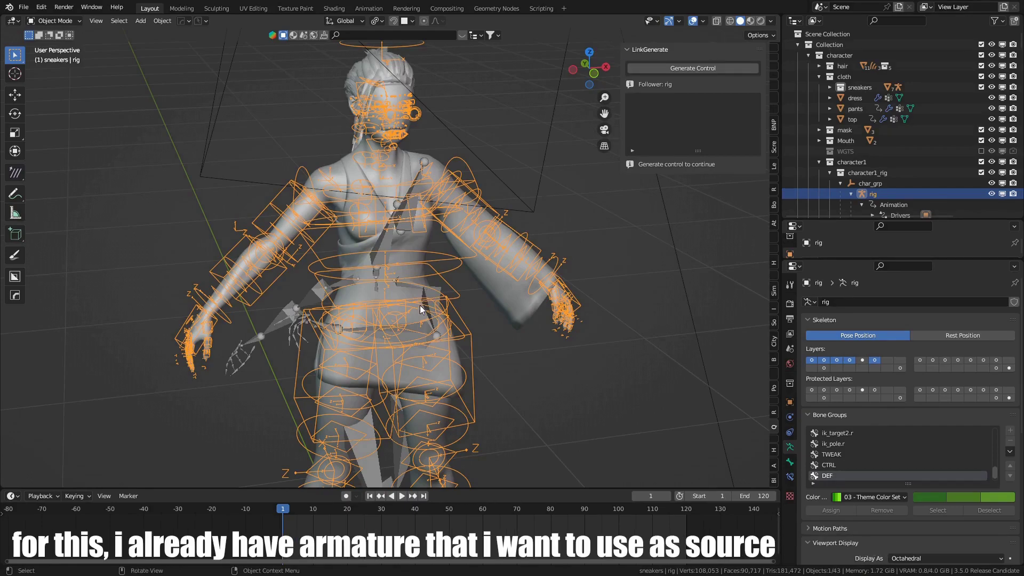
{"action": "mouse_move", "coordinate": [421, 305]}
{"action": "middle_mouse_down"}
{"action": "mouse_move", "coordinate": [447, 310]}
{"action": "mouse_move", "coordinate": [441, 293]}
{"action": "middle_mouse_up"}
{"action": "left_click", "coordinate": [449, 296]}
{"action": "key", "text": "space"}
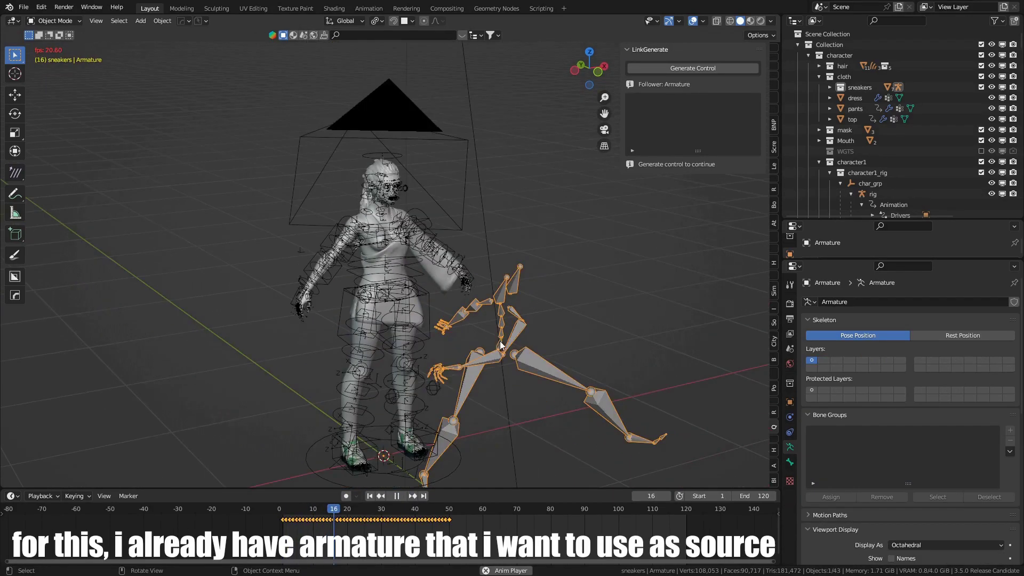
{"action": "left_click", "coordinate": [461, 256]}
{"action": "middle_click_drag", "start_coordinate": [460, 256], "coordinate": [440, 305]}
{"action": "key", "text": "Escape"}
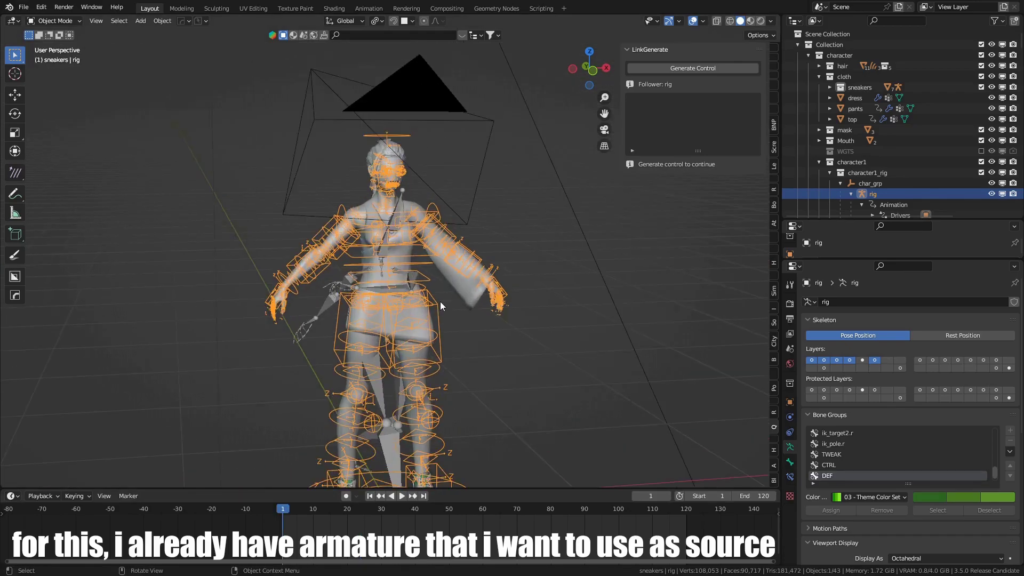
{"action": "scroll", "coordinate": [387, 240], "scroll_direction": "up", "scroll_amount": 4}
{"action": "scroll", "coordinate": [349, 247], "scroll_direction": "up", "scroll_amount": 4}
Show the control rig's Rig Main Properties and IK-FK Switch settings in the N-panel.
{"action": "middle_click_drag", "start_coordinate": [326, 233], "coordinate": [371, 157], "text": "shift"}
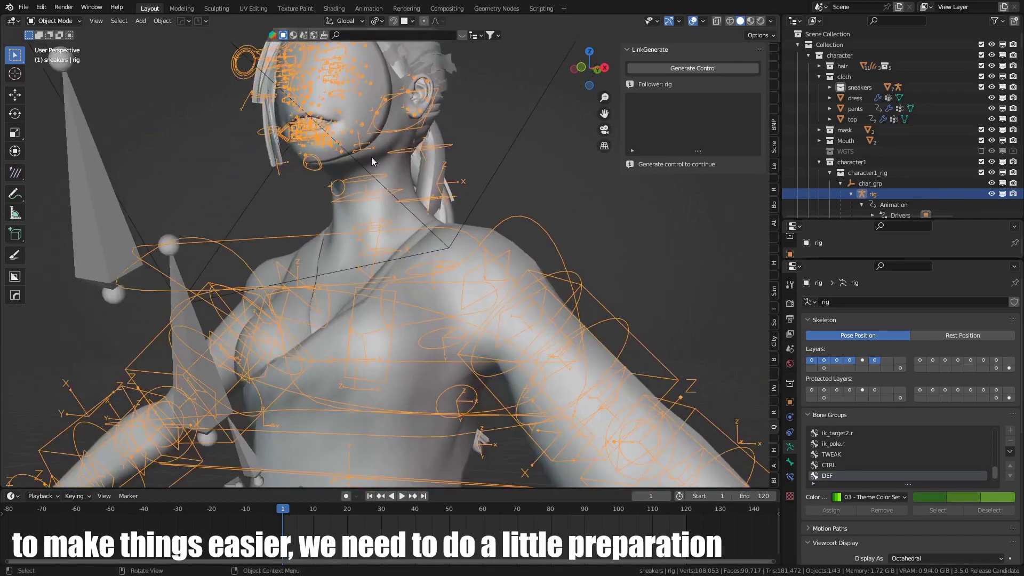
{"action": "middle_click_drag", "start_coordinate": [412, 212], "coordinate": [605, 305]}
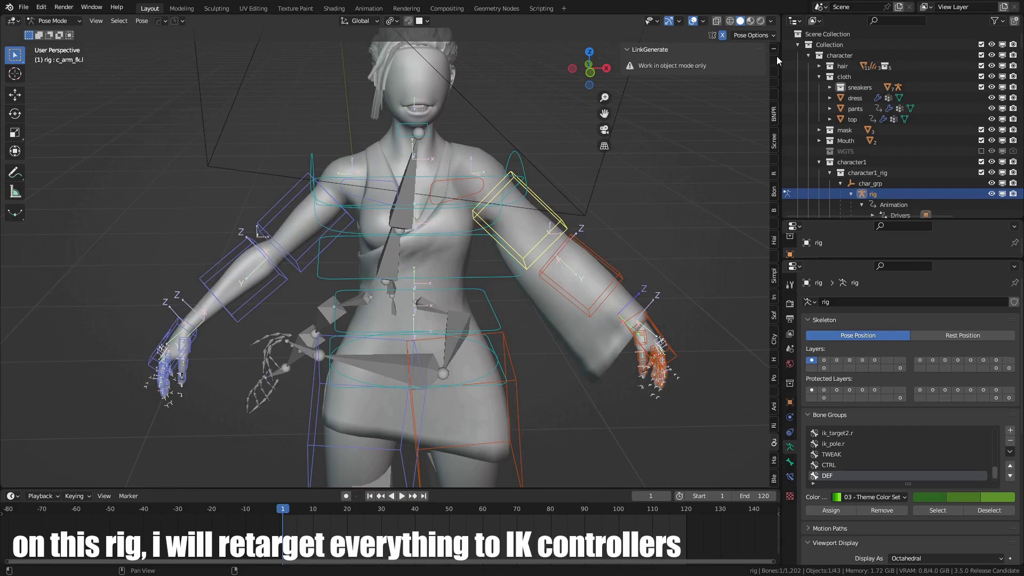
{"action": "left_click", "coordinate": [776, 56]}
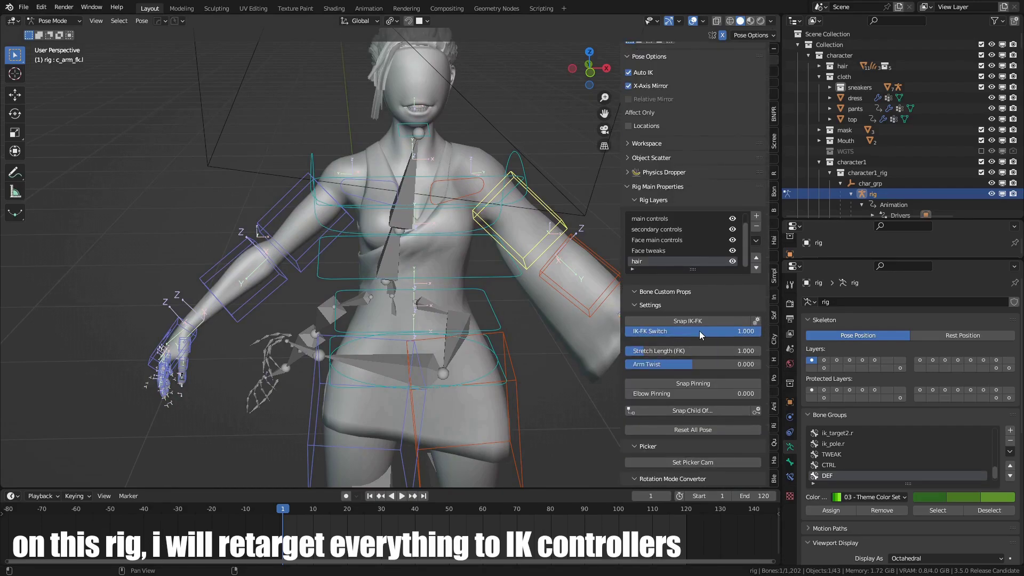
{"action": "middle_click_drag", "start_coordinate": [480, 336], "coordinate": [630, 408]}
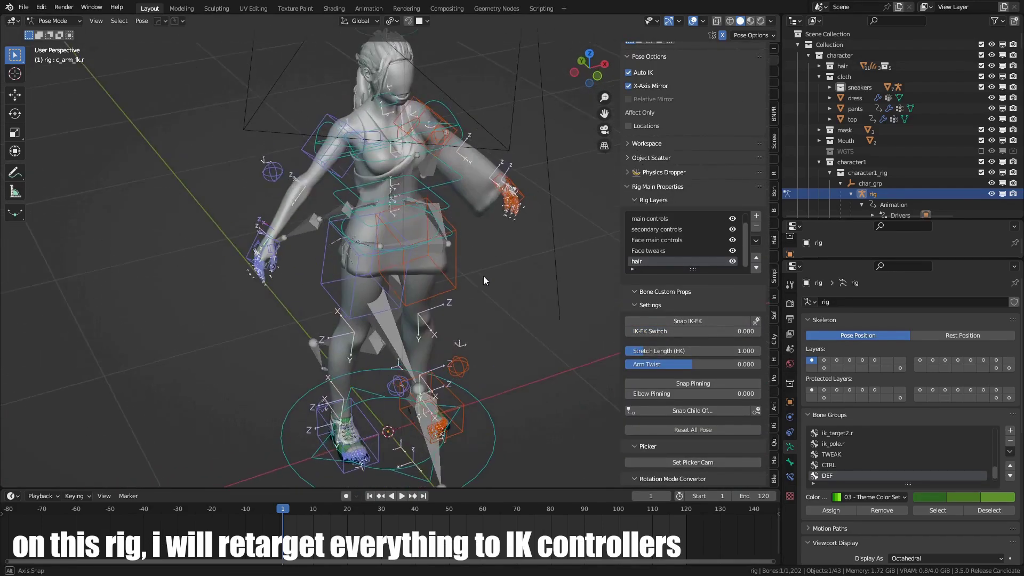
{"action": "scroll", "coordinate": [473, 272], "scroll_direction": "up", "scroll_amount": 2}
{"action": "scroll", "coordinate": [473, 272], "scroll_direction": "up", "scroll_amount": 2}
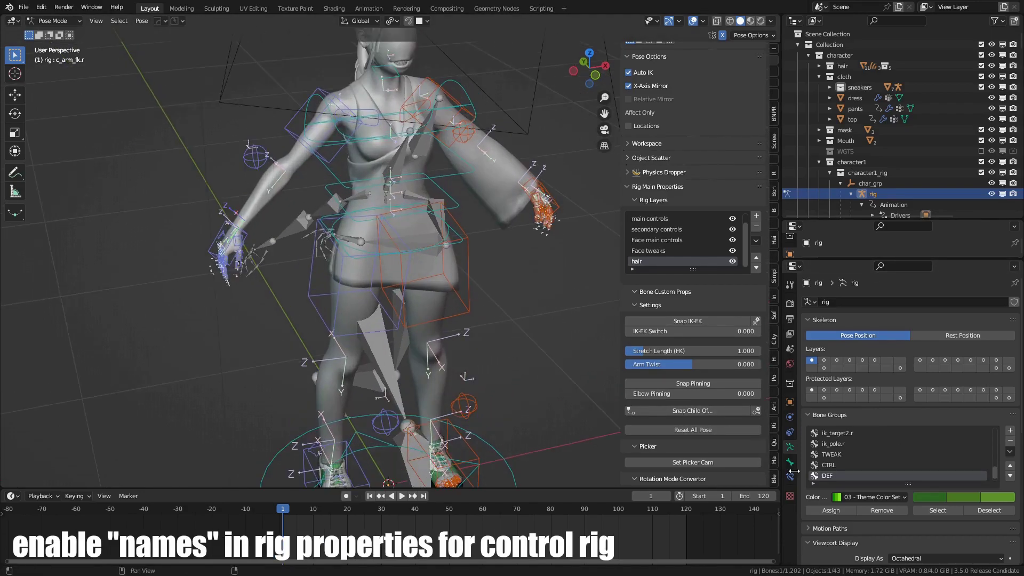
{"action": "scroll", "coordinate": [859, 534], "scroll_direction": "down", "scroll_amount": 3}
{"action": "scroll", "coordinate": [860, 530], "scroll_direction": "down", "scroll_amount": 2}
Turn on bone names for the control rig and the Mixamo Armature.
{"action": "left_click", "coordinate": [891, 401]}
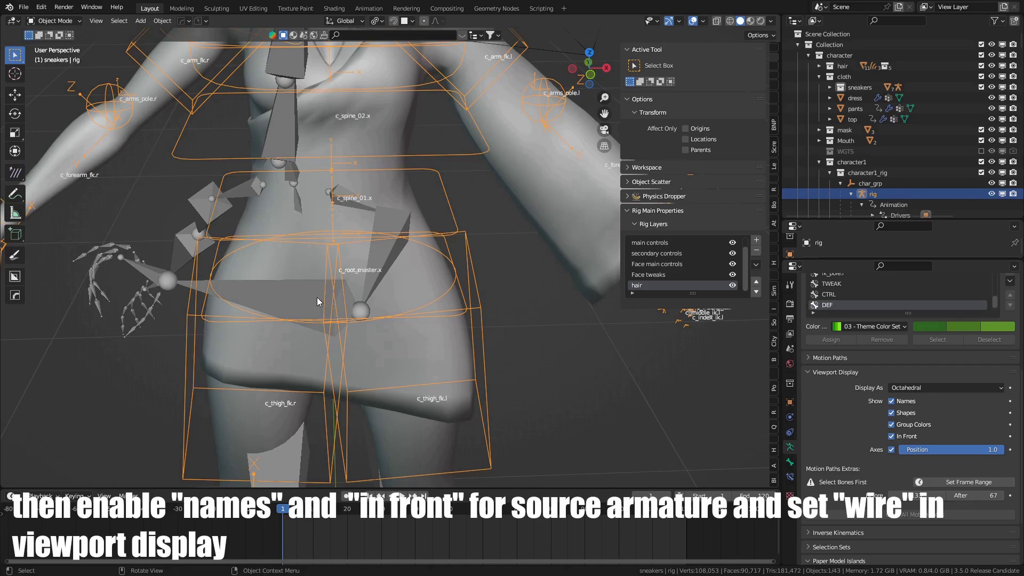
{"action": "left_click", "coordinate": [302, 297]}
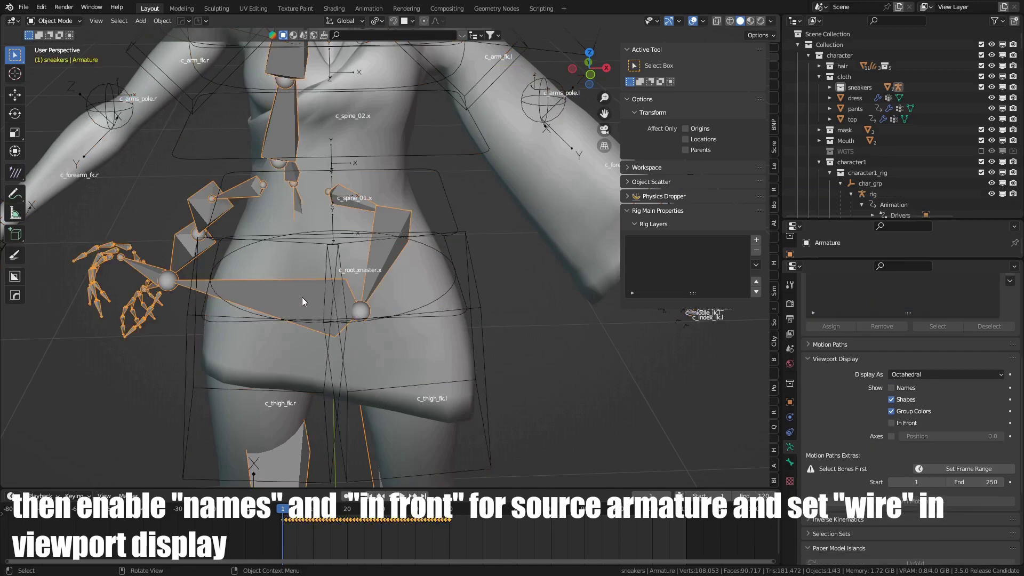
{"action": "left_click", "coordinate": [302, 297]}
{"action": "scroll", "coordinate": [896, 392], "scroll_direction": "down", "scroll_amount": 2}
{"action": "left_click", "coordinate": [891, 380]}
Draw the Mixamo Armature in front, displayed as wire.
{"action": "left_click", "coordinate": [893, 345]}
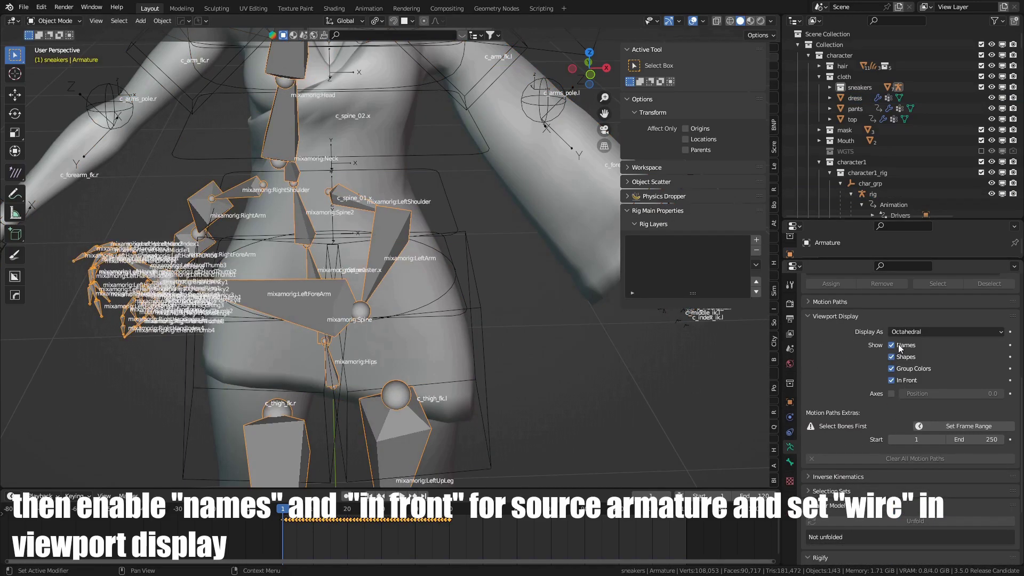
{"action": "left_click", "coordinate": [789, 402]}
{"action": "left_click", "coordinate": [933, 528]}
{"action": "left_click", "coordinate": [900, 502]}
{"action": "middle_click_drag", "start_coordinate": [428, 261], "coordinate": [471, 178]}
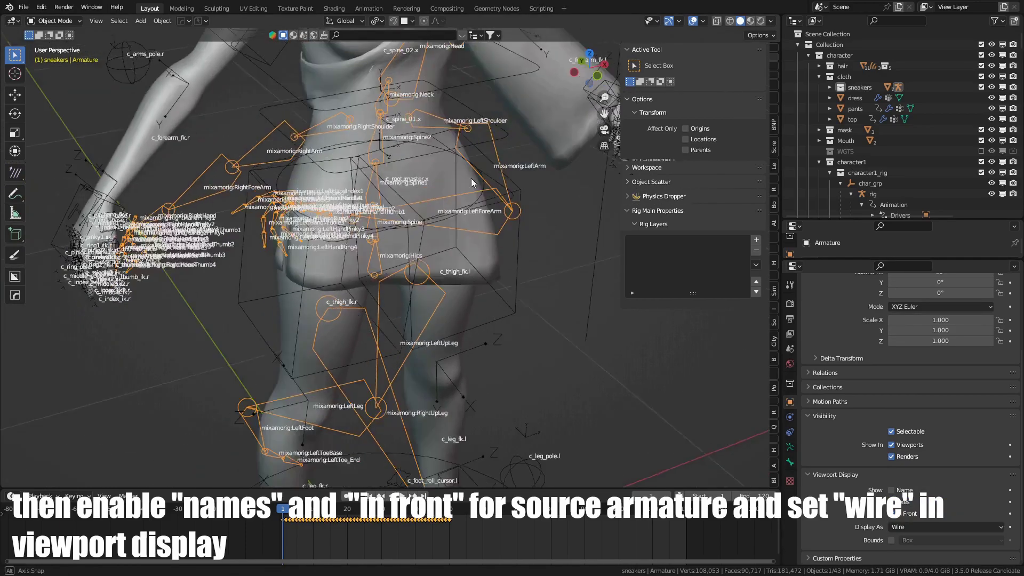
{"action": "key", "text": "ctrl+Tab"}
{"action": "scroll", "coordinate": [441, 221], "scroll_direction": "down", "scroll_amount": 3}
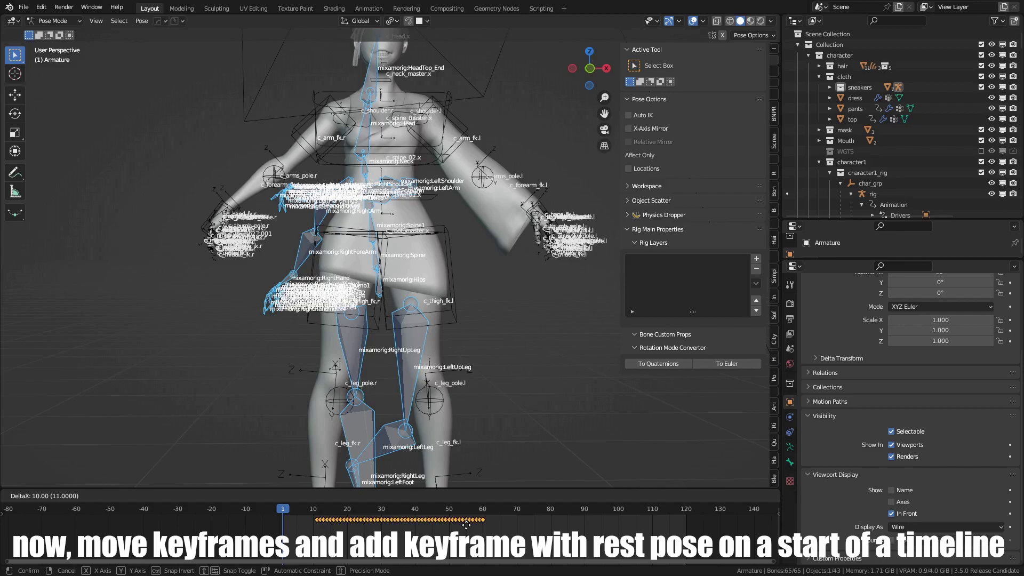
Move the Armature's keyframes later, enable auto keying and preview playback from frame 1.
{"action": "left_click", "coordinate": [499, 528]}
{"action": "left_click", "coordinate": [346, 496]}
{"action": "key", "text": "space"}
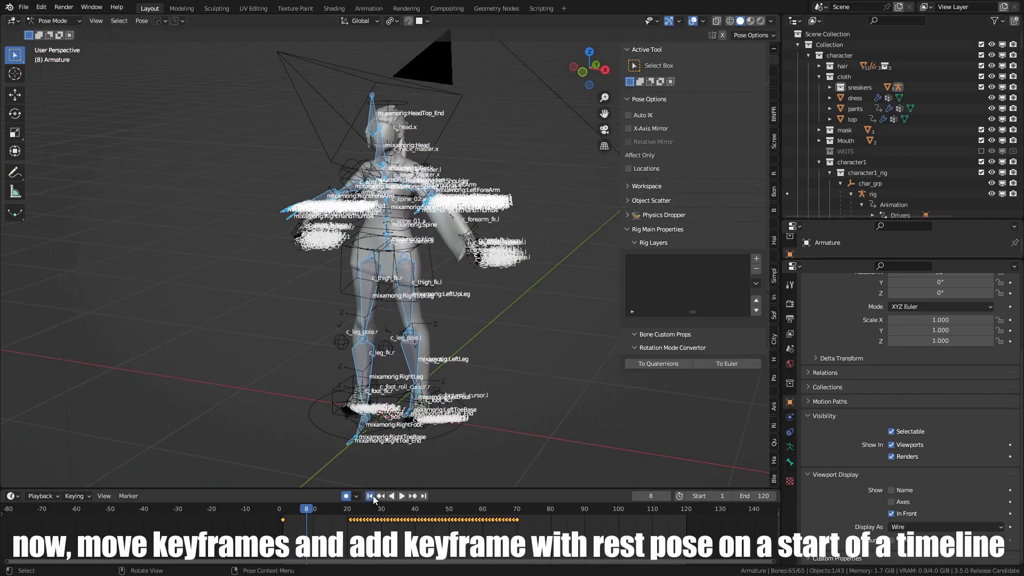
{"action": "key", "text": "Escape"}
Back in Object Mode, hide the dress and select the control rig.
{"action": "key", "text": "ctrl+Tab"}
{"action": "left_click", "coordinate": [345, 301]}
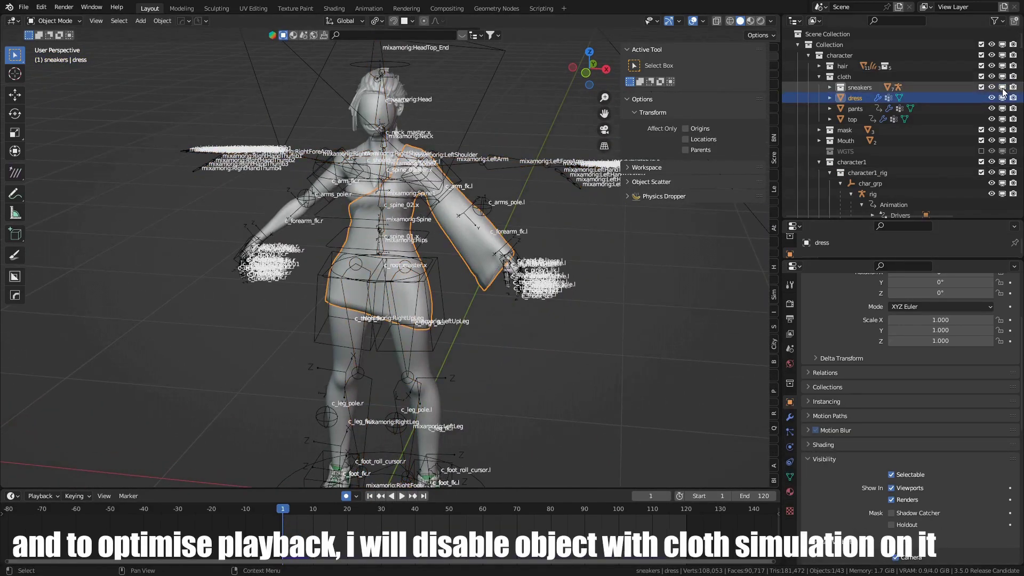
{"action": "key", "text": "h"}
{"action": "scroll", "coordinate": [543, 186], "scroll_direction": "up", "scroll_amount": 2}
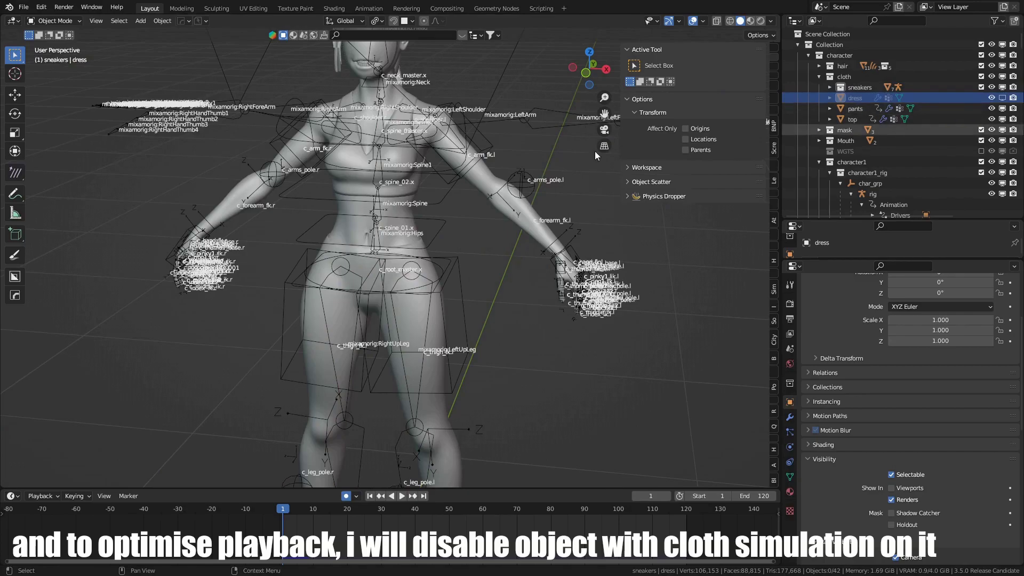
{"action": "mouse_move", "coordinate": [595, 155]}
{"action": "middle_mouse_down"}
{"action": "mouse_move", "coordinate": [507, 217]}
{"action": "mouse_move", "coordinate": [300, 157]}
{"action": "mouse_move", "coordinate": [387, 256]}
{"action": "mouse_move", "coordinate": [473, 182]}
{"action": "middle_mouse_up"}
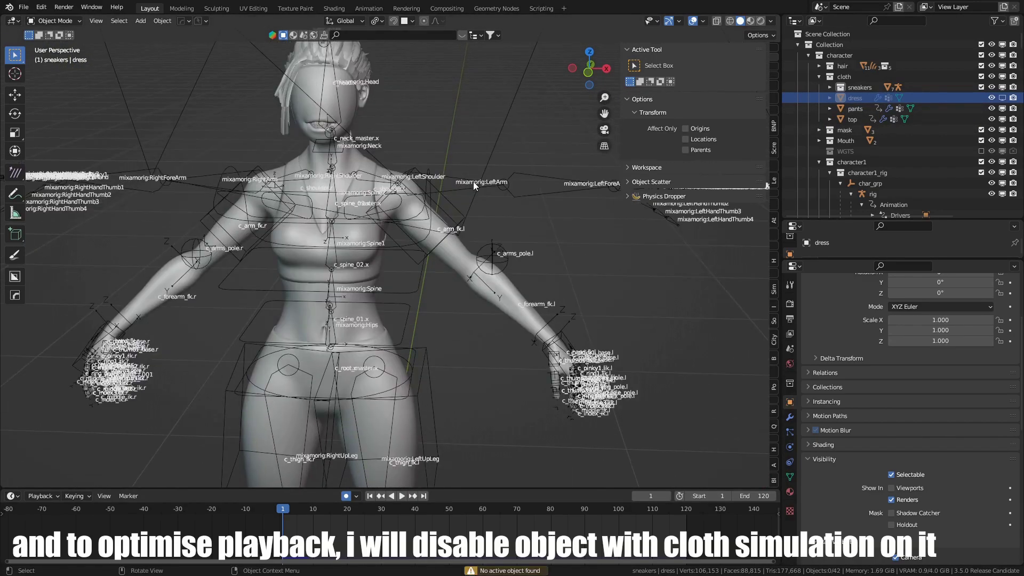
{"action": "scroll", "coordinate": [473, 182], "scroll_direction": "up", "scroll_amount": 2}
{"action": "left_click", "coordinate": [374, 238]}
{"action": "middle_click_drag", "start_coordinate": [374, 238], "coordinate": [539, 241]}
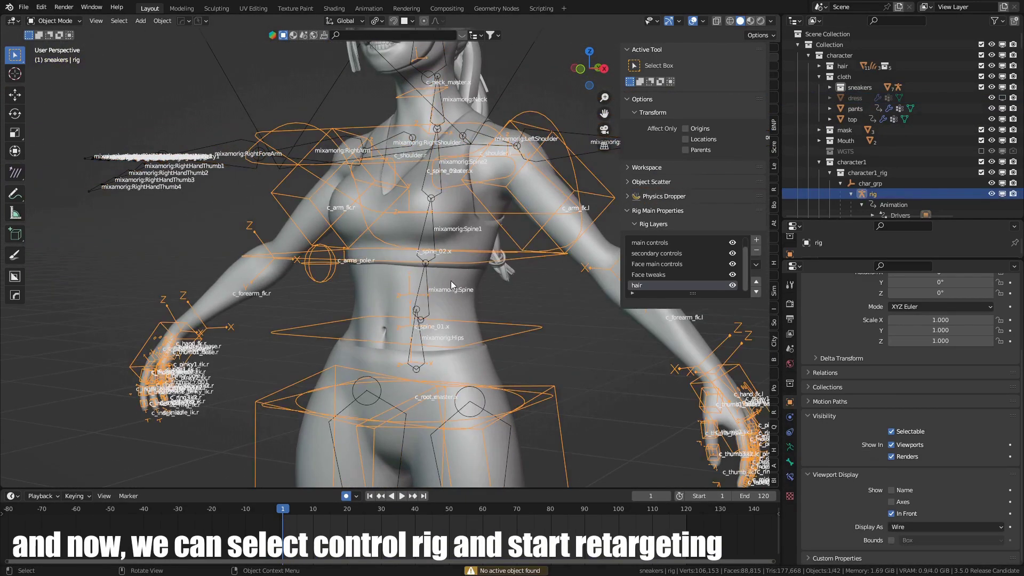
Open the LinkGenerate panel in the N-panel for the control rig.
{"action": "left_click", "coordinate": [773, 432]}
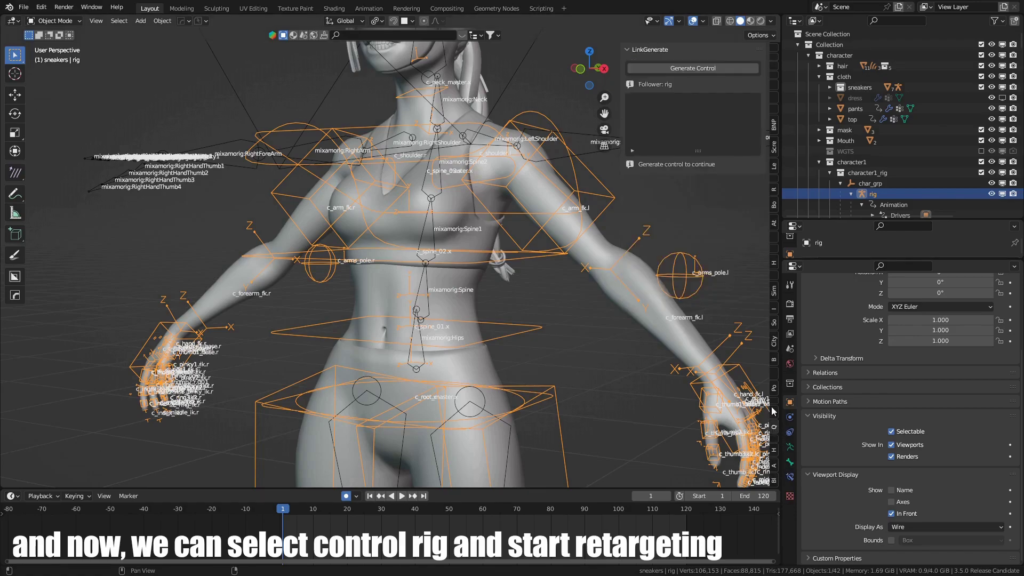
{"action": "middle_click_drag", "start_coordinate": [608, 280], "coordinate": [507, 194]}
{"action": "scroll", "coordinate": [507, 194], "scroll_direction": "down", "scroll_amount": 3}
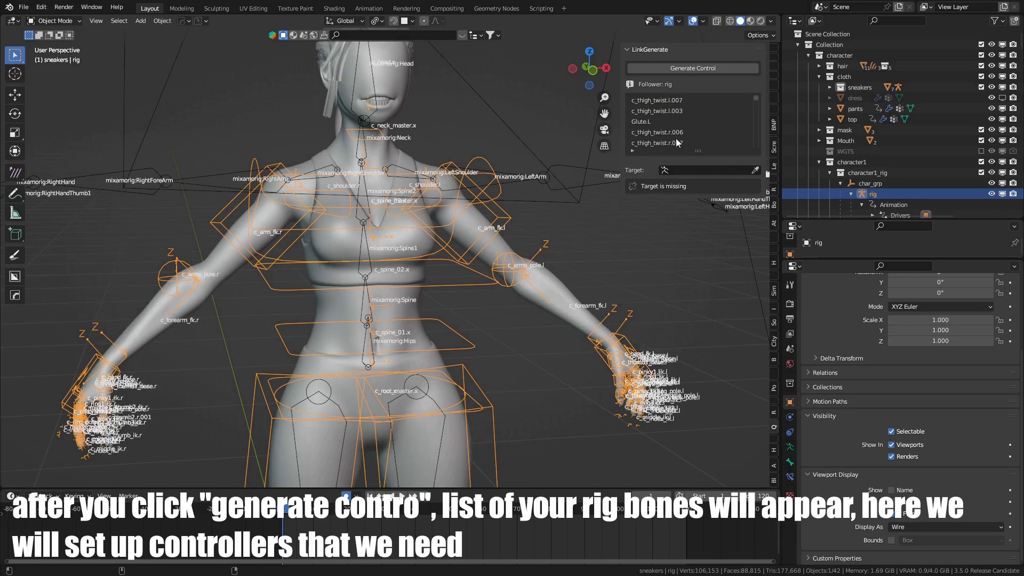
{"action": "scroll", "coordinate": [676, 143], "scroll_direction": "down", "scroll_amount": 1, "text": "ctrl"}
{"action": "scroll", "coordinate": [677, 140], "scroll_direction": "down", "scroll_amount": 2, "text": "ctrl"}
{"action": "scroll", "coordinate": [677, 140], "scroll_direction": "down", "scroll_amount": 2, "text": "ctrl"}
{"action": "scroll", "coordinate": [677, 141], "scroll_direction": "down", "scroll_amount": 2, "text": "ctrl"}
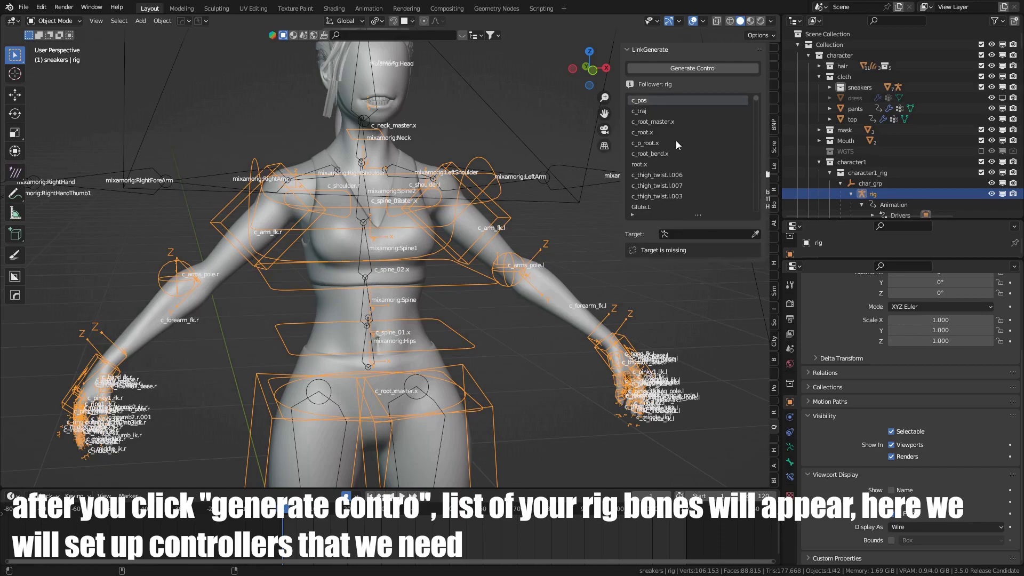
{"action": "scroll", "coordinate": [676, 140], "scroll_direction": "down", "scroll_amount": 3}
{"action": "scroll", "coordinate": [666, 132], "scroll_direction": "down", "scroll_amount": 3}
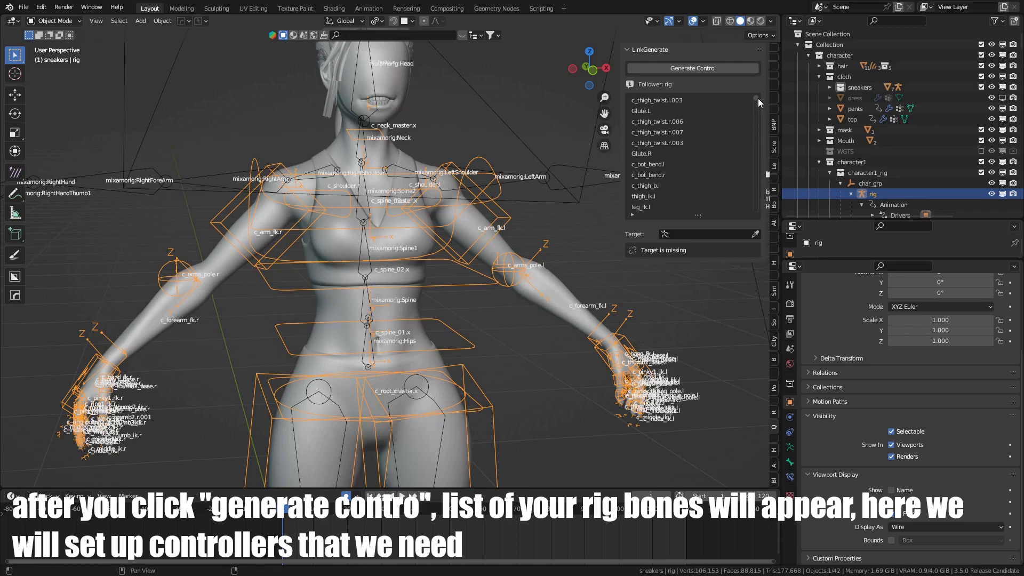
{"action": "left_click_drag", "start_coordinate": [758, 98], "coordinate": [765, 153]}
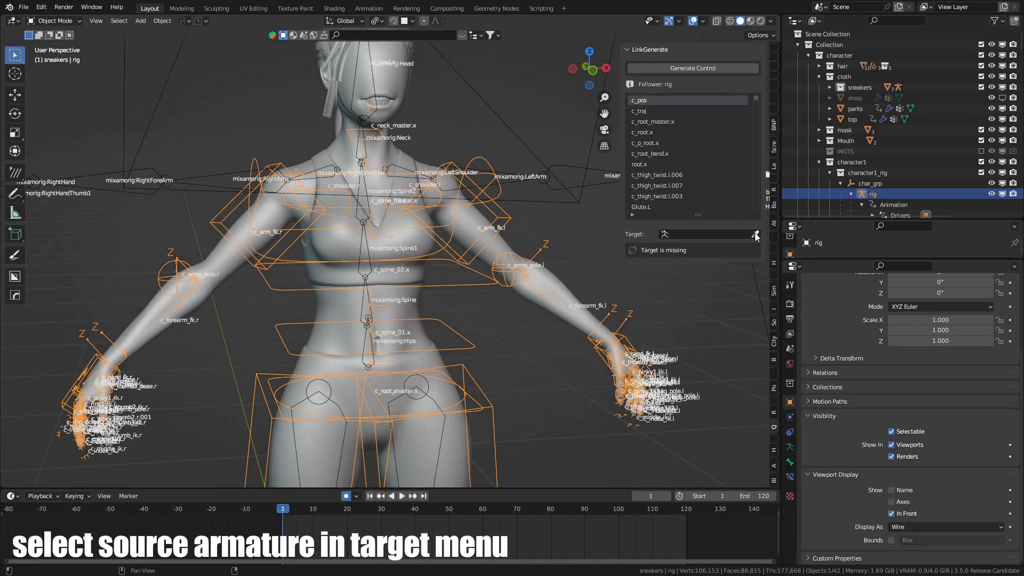
Pick the Mixamo Armature as LinkGenerate's target.
{"action": "left_click", "coordinate": [566, 158]}
{"action": "scroll", "coordinate": [398, 338], "scroll_direction": "up", "scroll_amount": 3}
{"action": "mouse_move", "coordinate": [398, 338]}
{"action": "middle_mouse_down", "text": "shift"}
{"action": "mouse_move", "coordinate": [410, 267]}
{"action": "mouse_move", "coordinate": [450, 206]}
{"action": "middle_mouse_up", "text": "shift"}
{"action": "scroll", "coordinate": [433, 271], "scroll_direction": "up", "scroll_amount": 3}
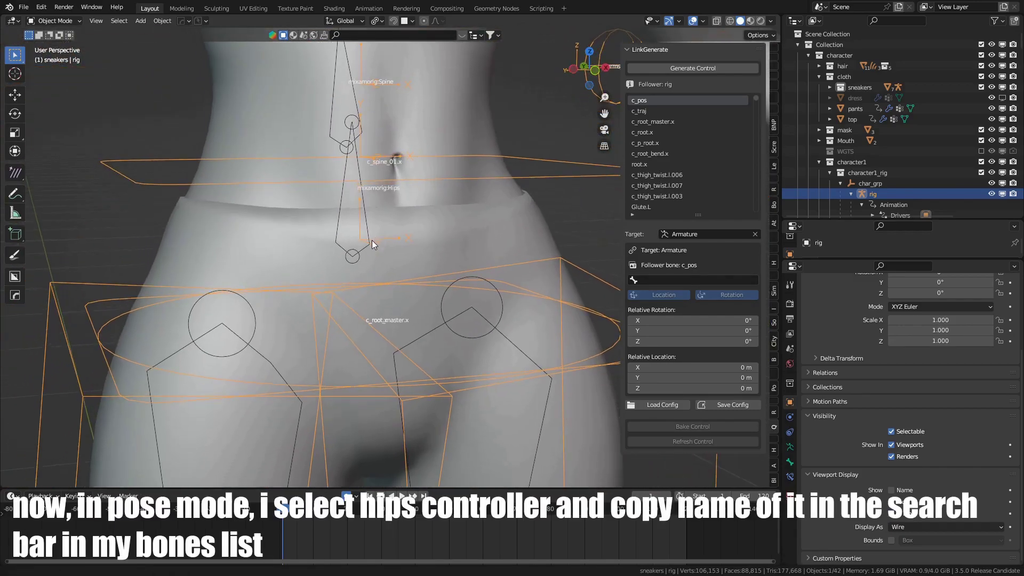
In Pose Mode, select the c_root_master.x hips controller.
{"action": "middle_click_drag", "start_coordinate": [372, 240], "coordinate": [330, 263]}
{"action": "key", "text": "ctrl+Tab"}
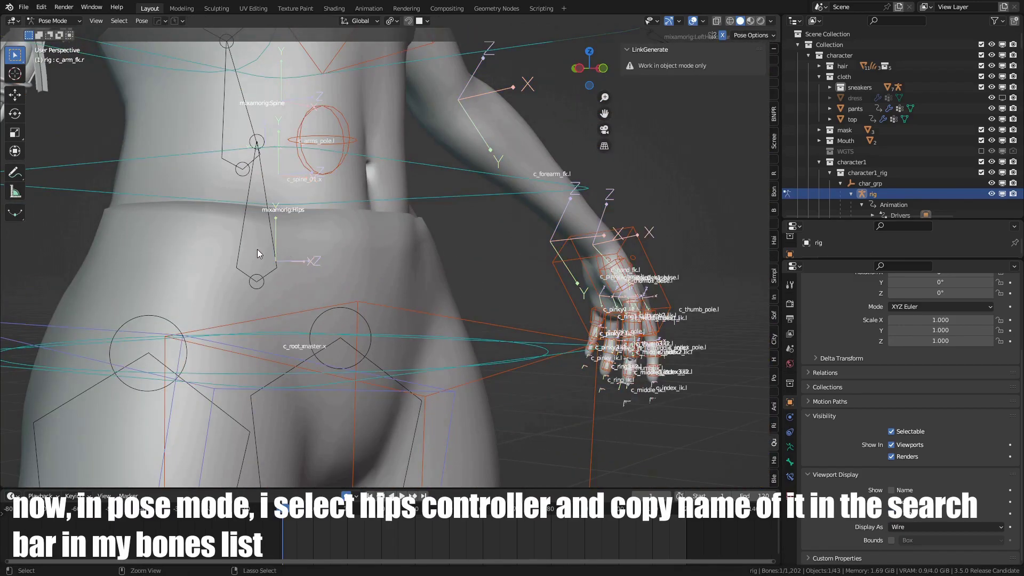
{"action": "left_click", "coordinate": [257, 254]}
{"action": "left_click", "coordinate": [255, 280]}
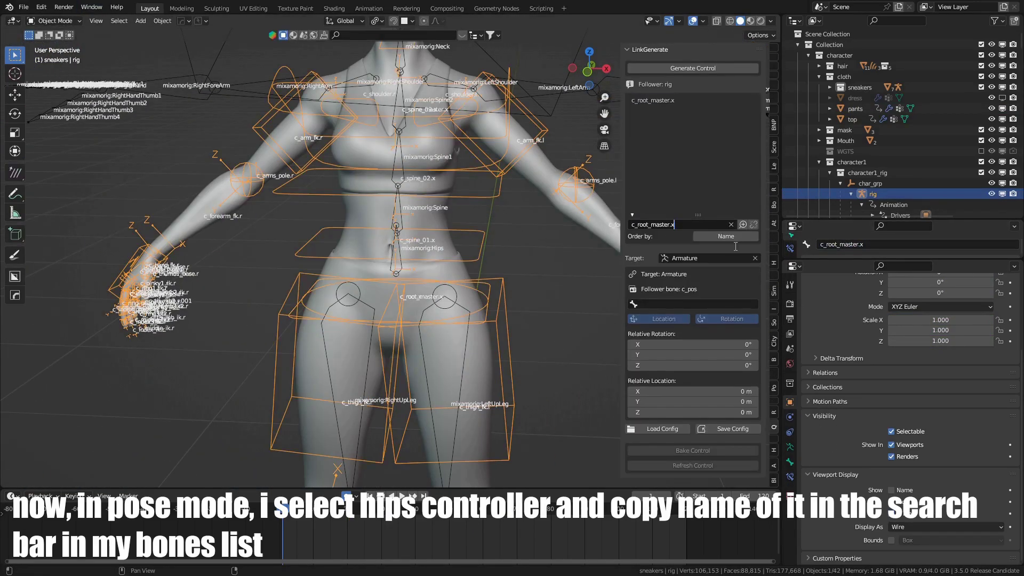
Assign mixamorig:Hips as the source bone for c_root_master.x.
{"action": "middle_click_drag", "start_coordinate": [480, 193], "coordinate": [402, 217]}
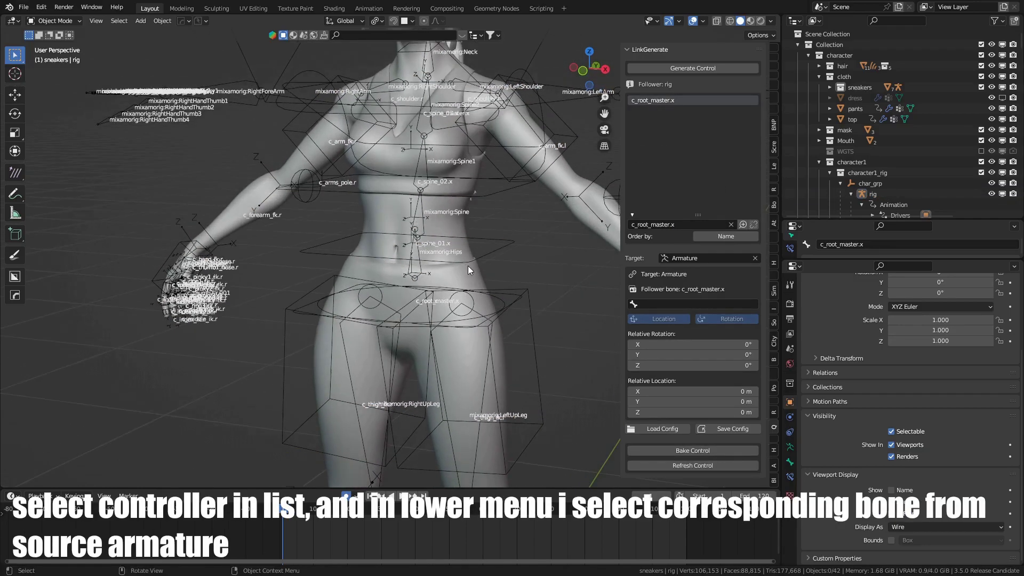
{"action": "middle_click_drag", "start_coordinate": [468, 266], "coordinate": [539, 326]}
{"action": "middle_click_drag", "start_coordinate": [625, 299], "coordinate": [639, 274]}
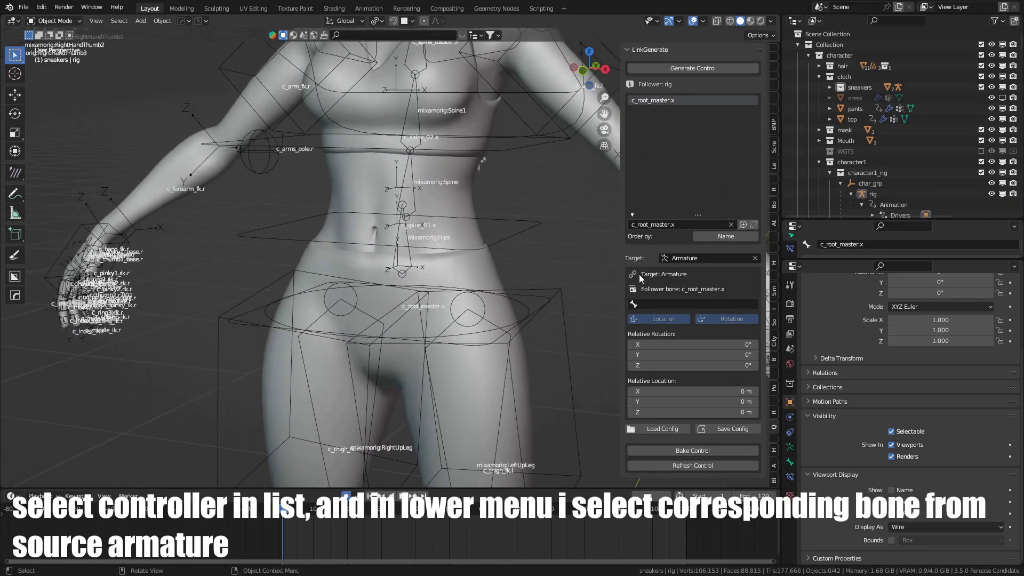
{"action": "left_click", "coordinate": [688, 304]}
{"action": "type", "text": "hip"}
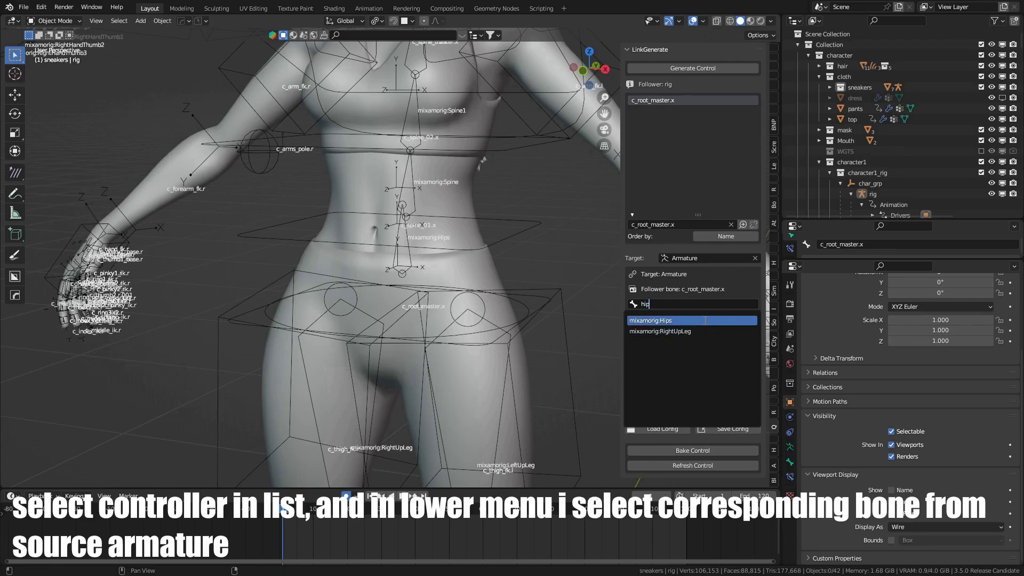
{"action": "left_click", "coordinate": [696, 321]}
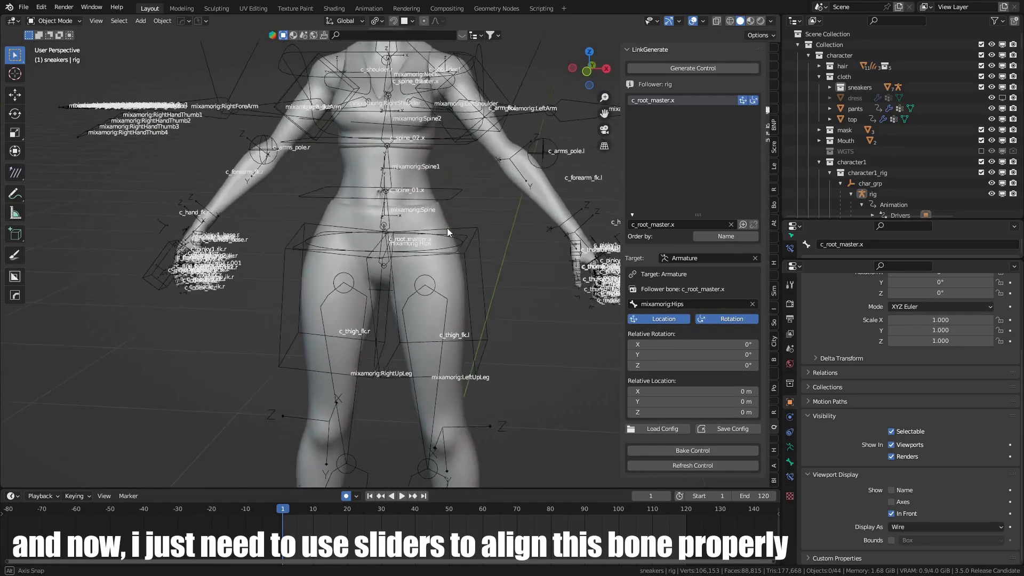
Enable location following and set Relative Location Y to -0.105 m and Z to 0.017 m.
{"action": "mouse_move", "coordinate": [480, 280]}
{"action": "middle_mouse_down"}
{"action": "mouse_move", "coordinate": [432, 242]}
{"action": "mouse_move", "coordinate": [398, 257]}
{"action": "middle_mouse_up"}
{"action": "left_click", "coordinate": [668, 319]}
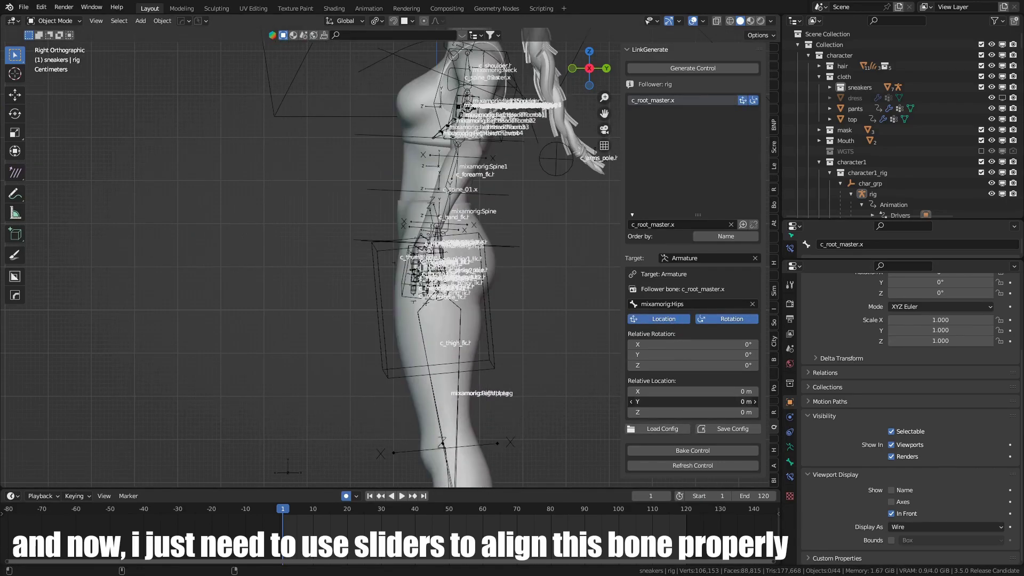
{"action": "mouse_move", "coordinate": [691, 401]}
{"action": "left_mouse_down"}
{"action": "mouse_move", "coordinate": [672, 401]}
{"action": "mouse_move", "coordinate": [704, 412]}
{"action": "left_mouse_up"}
{"action": "left_click", "coordinate": [677, 320]}
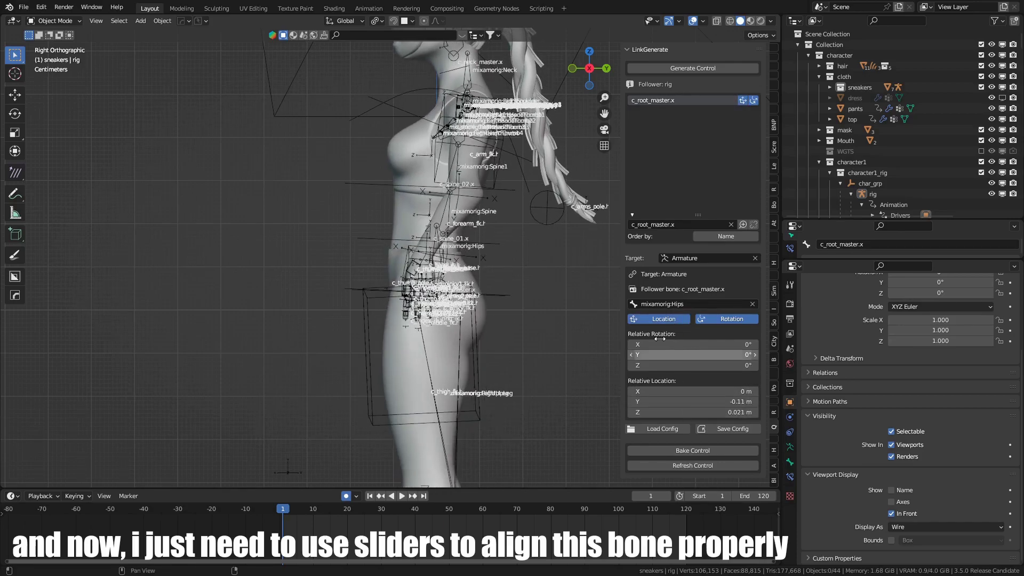
{"action": "left_click_drag", "start_coordinate": [692, 412], "coordinate": [680, 412]}
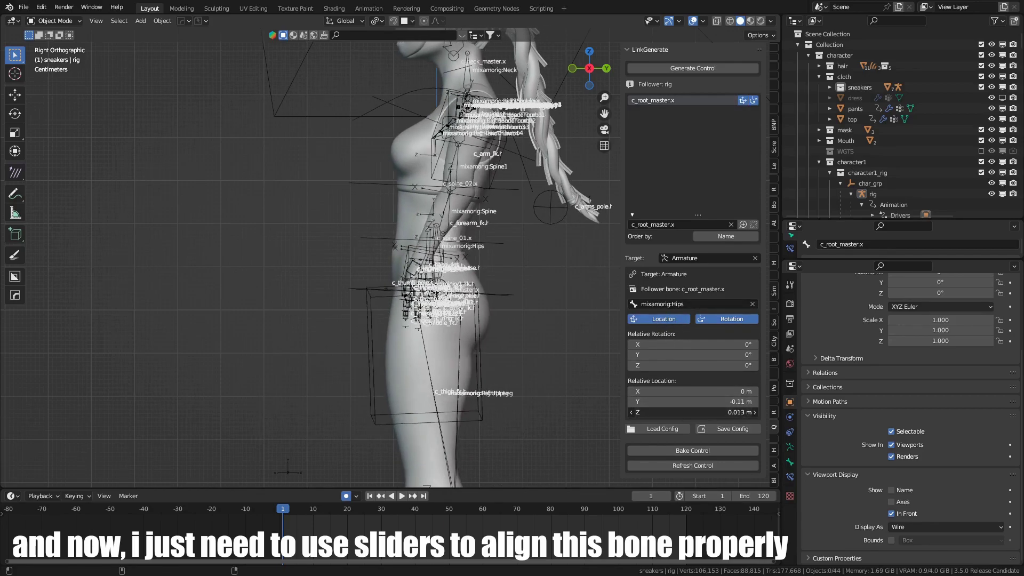
{"action": "left_click", "coordinate": [669, 318]}
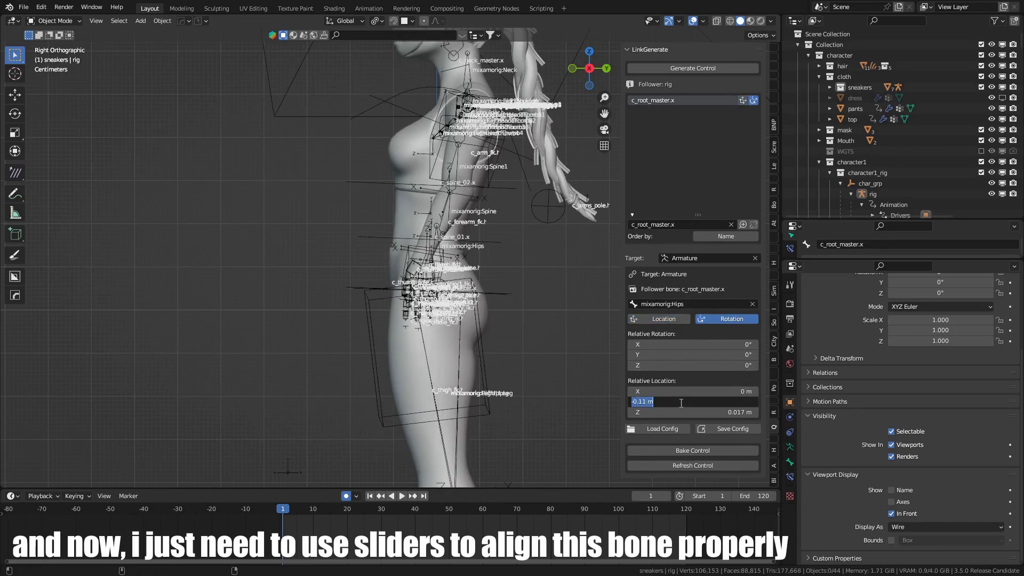
{"action": "key", "text": "Return"}
{"action": "left_click_drag", "start_coordinate": [691, 400], "coordinate": [691, 399]}
{"action": "key", "text": "BackSpace"}
{"action": "type", "text": "05"}
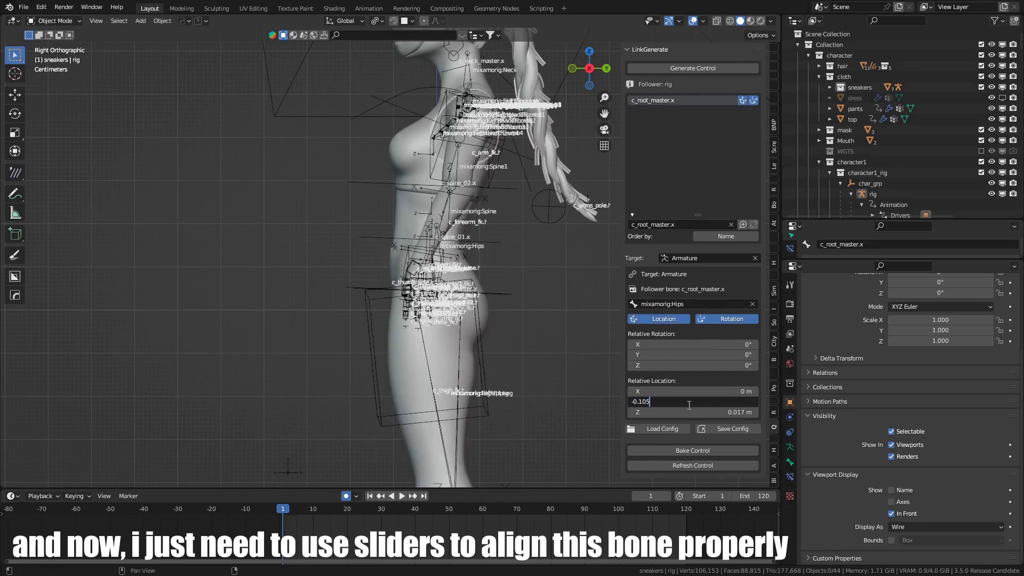
Re-enable location following and tilt Relative Rotation X to 2.6°.
{"action": "middle_click_drag", "start_coordinate": [279, 229], "coordinate": [416, 241]}
{"action": "left_click", "coordinate": [664, 318]}
{"action": "mouse_move", "coordinate": [692, 344]}
{"action": "left_mouse_down"}
{"action": "mouse_move", "coordinate": [708, 344]}
{"action": "mouse_move", "coordinate": [717, 315]}
{"action": "mouse_move", "coordinate": [696, 345]}
{"action": "left_mouse_up"}
{"action": "mouse_move", "coordinate": [480, 264]}
{"action": "middle_mouse_down"}
{"action": "mouse_move", "coordinate": [339, 255]}
{"action": "mouse_move", "coordinate": [270, 212]}
{"action": "mouse_move", "coordinate": [354, 259]}
{"action": "mouse_move", "coordinate": [352, 268]}
{"action": "mouse_move", "coordinate": [409, 237]}
{"action": "mouse_move", "coordinate": [321, 263]}
{"action": "middle_mouse_up"}
{"action": "scroll", "coordinate": [399, 261], "scroll_direction": "up", "scroll_amount": 5}
Link c_spine_01.x to mixamorig:Spine, rotation only, tilted 11° around X.
{"action": "key", "text": "ctrl+Tab"}
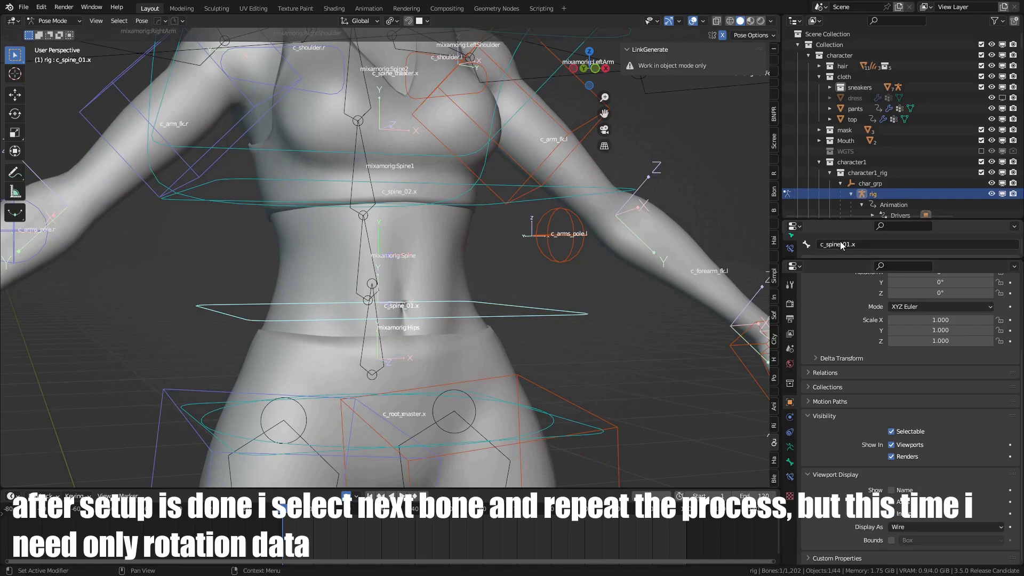
{"action": "key", "text": "ctrl+Tab"}
{"action": "left_click", "coordinate": [681, 225]}
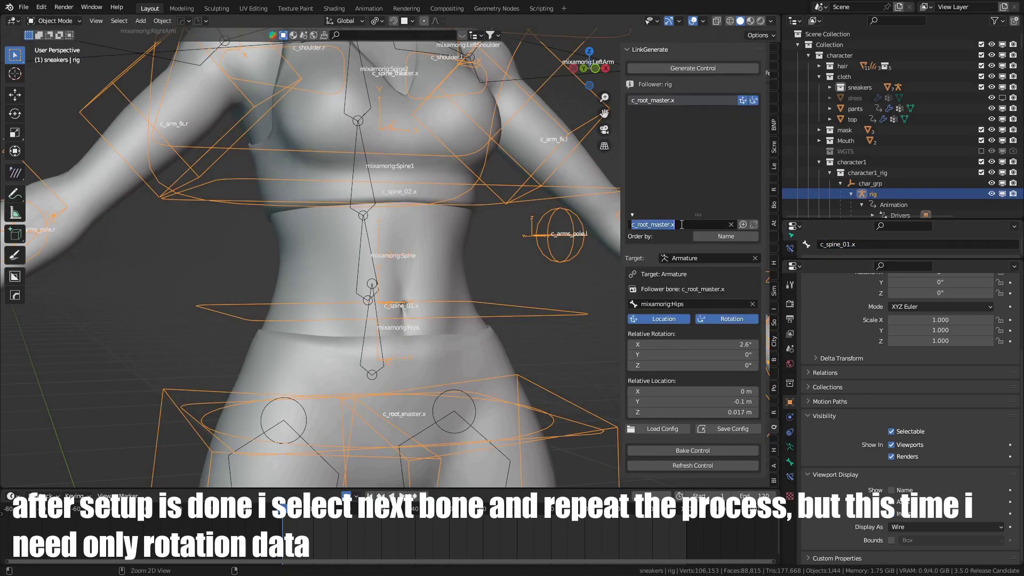
{"action": "key", "text": "Return"}
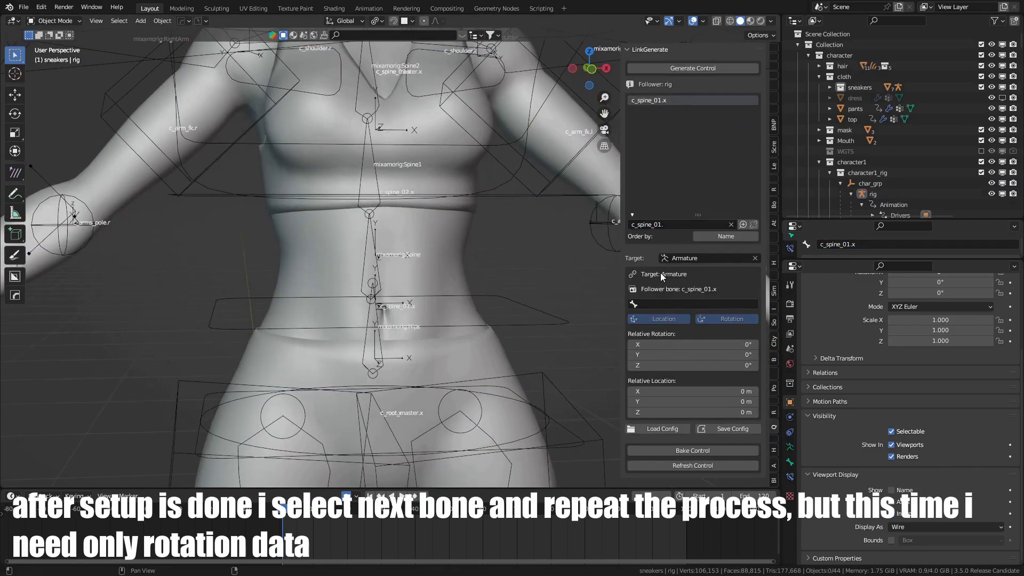
{"action": "left_click", "coordinate": [693, 304]}
{"action": "left_click", "coordinate": [672, 322]}
{"action": "left_click", "coordinate": [663, 319]}
{"action": "middle_click_drag", "start_coordinate": [513, 320], "coordinate": [419, 294]}
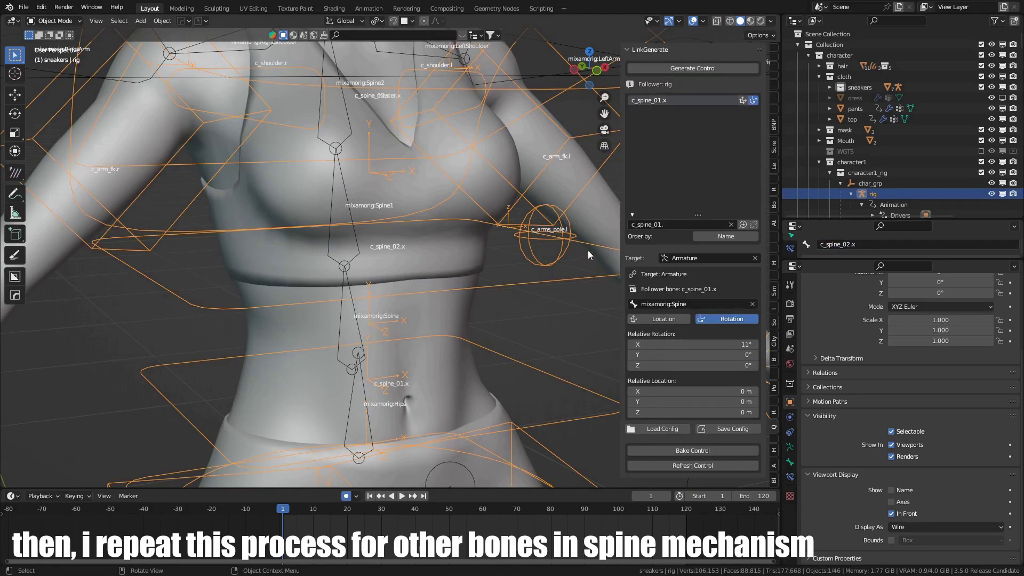
Set up c_spine_02.x, then tilt c_spine_03.x further back around X.
{"action": "left_click", "coordinate": [666, 100]}
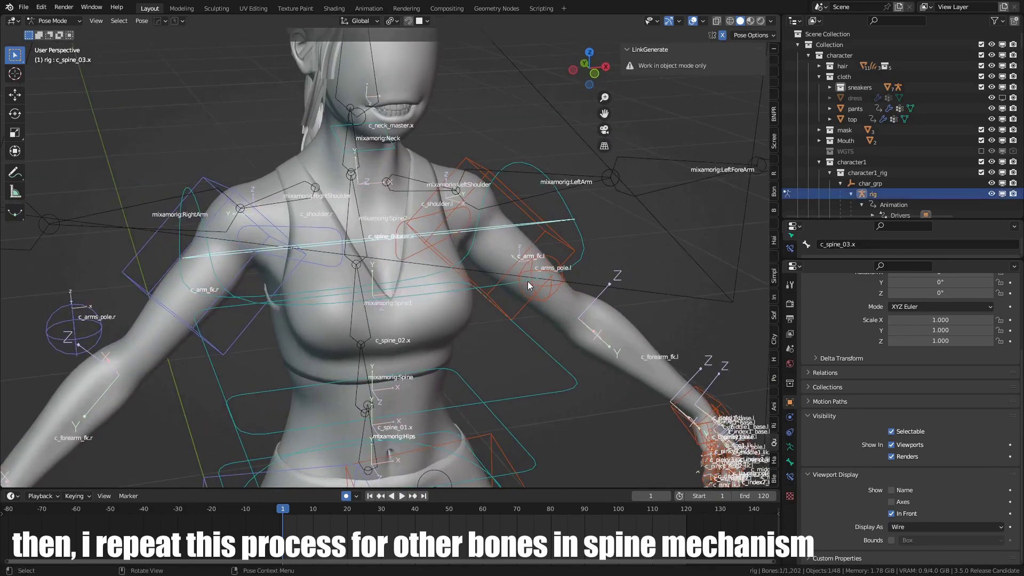
{"action": "key", "text": "ctrl+Tab"}
{"action": "left_click", "coordinate": [665, 102]}
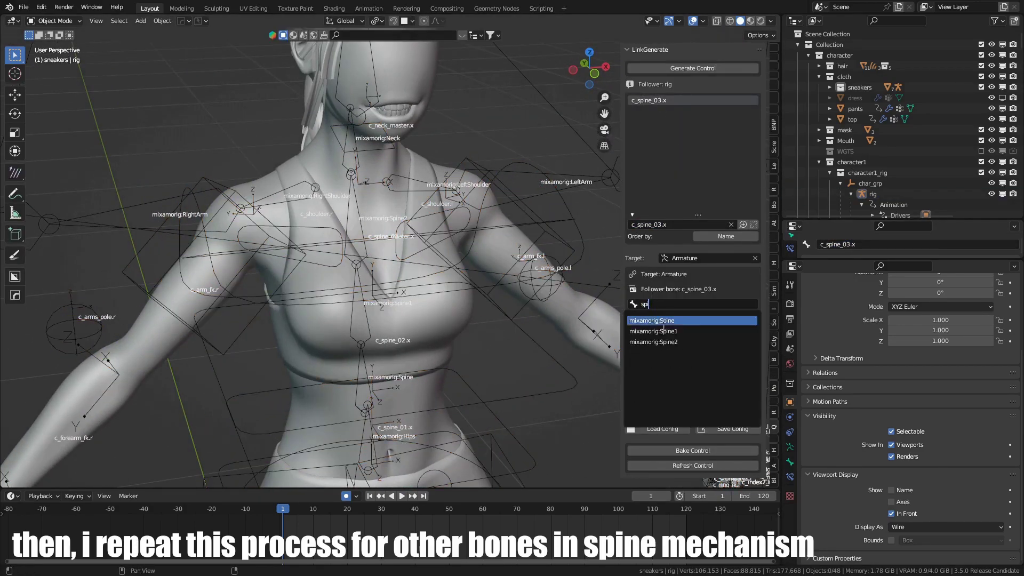
{"action": "middle_click_drag", "start_coordinate": [453, 273], "coordinate": [480, 273]}
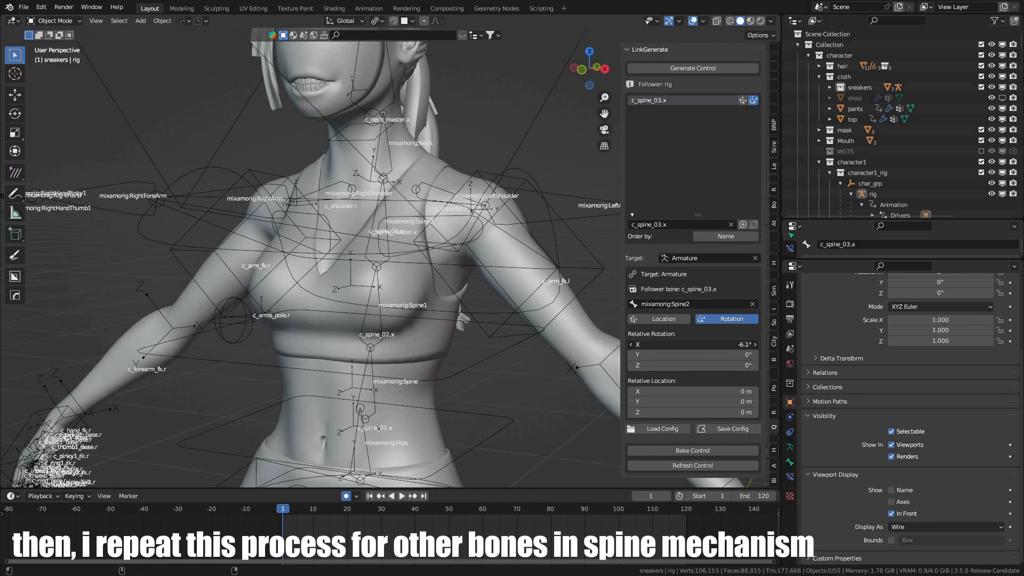
{"action": "left_click_drag", "start_coordinate": [736, 344], "coordinate": [740, 322]}
Select c_neck_master.x and tilt its rotation offset to 18° around X.
{"action": "mouse_move", "coordinate": [628, 320]}
{"action": "middle_mouse_down"}
{"action": "mouse_move", "coordinate": [363, 215]}
{"action": "mouse_move", "coordinate": [404, 186]}
{"action": "middle_mouse_up"}
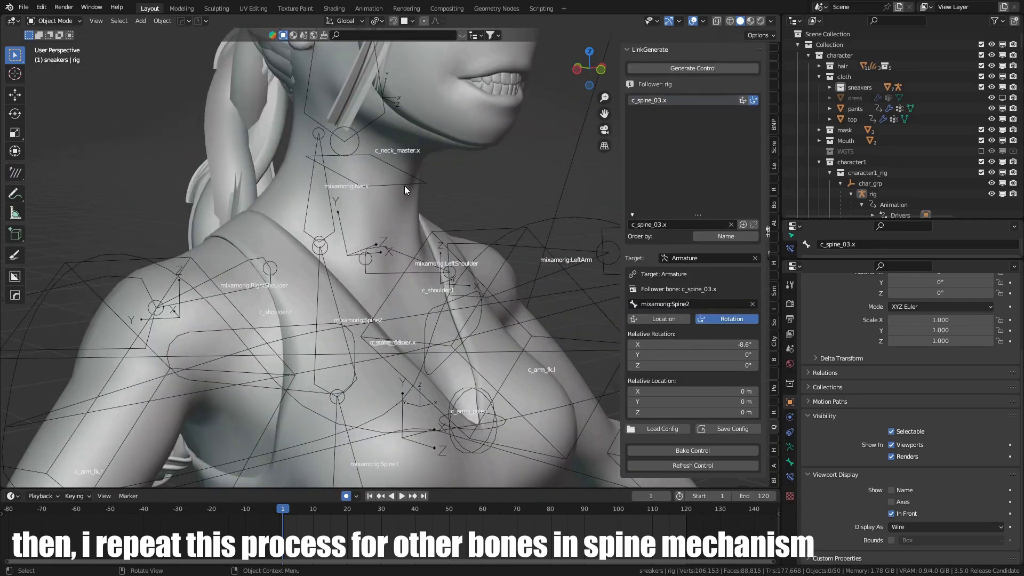
{"action": "left_click", "coordinate": [404, 186]}
{"action": "left_click", "coordinate": [672, 224]}
{"action": "type", "text": "c_neck_master.x"}
{"action": "key", "text": "Return"}
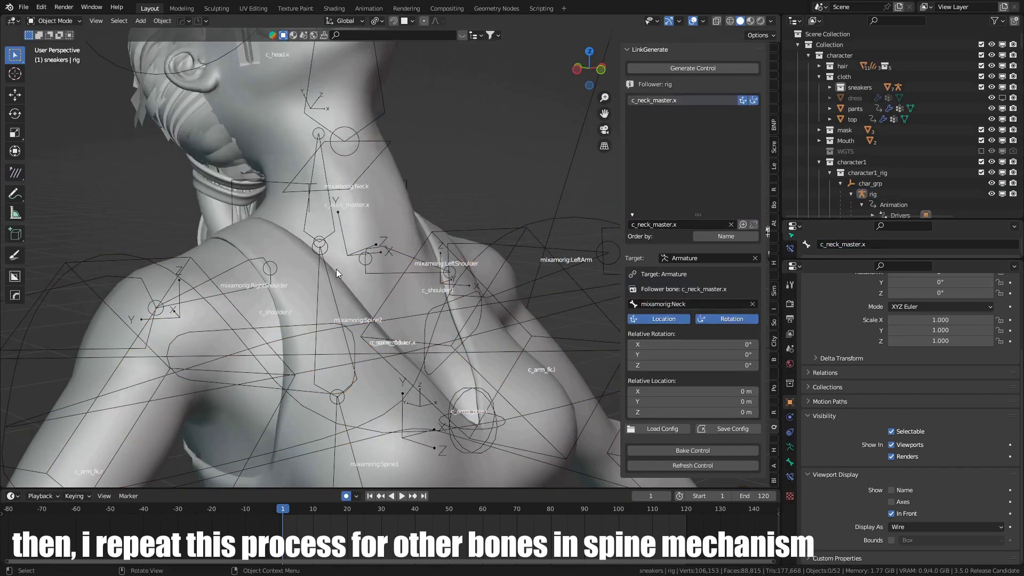
{"action": "middle_click_drag", "start_coordinate": [481, 280], "coordinate": [320, 272]}
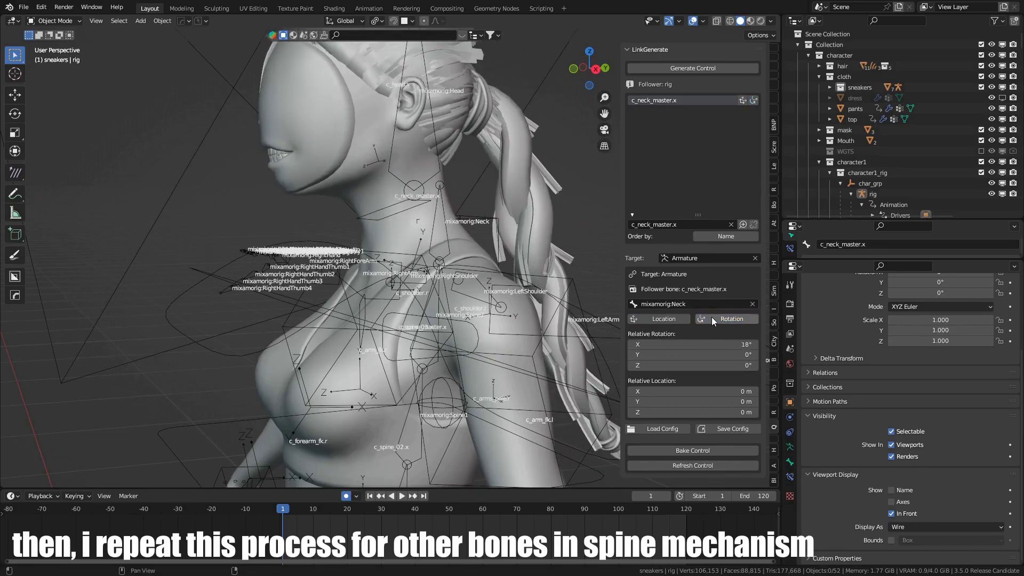
{"action": "left_click_drag", "start_coordinate": [712, 345], "coordinate": [744, 344]}
{"action": "key", "text": "KP_1"}
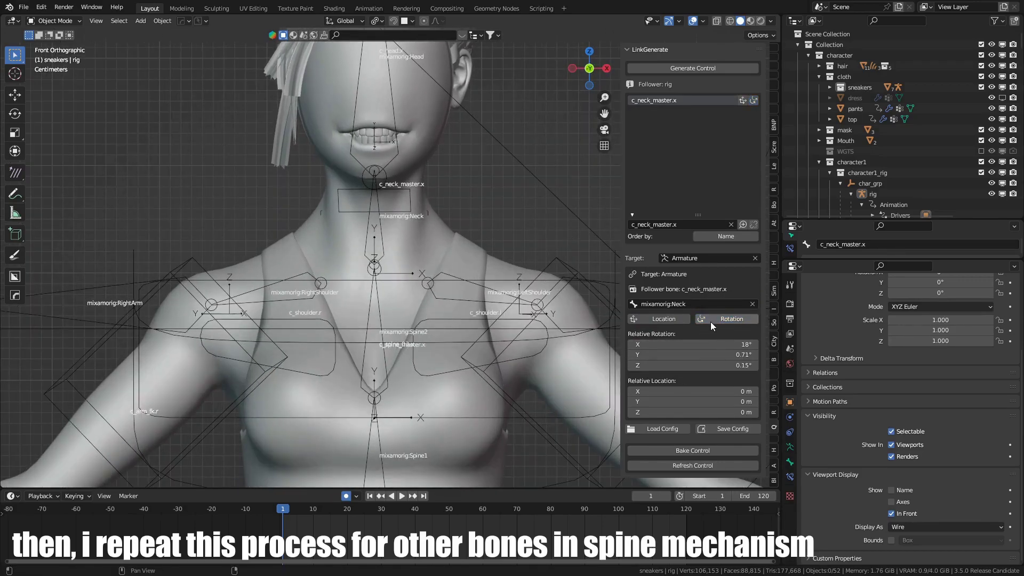
Link c_head.x to mixamorig:Head with a slight X rotation offset.
{"action": "middle_click_drag", "start_coordinate": [560, 320], "coordinate": [448, 336]}
{"action": "key", "text": "ctrl+Tab"}
{"action": "key", "text": "ctrl+Tab"}
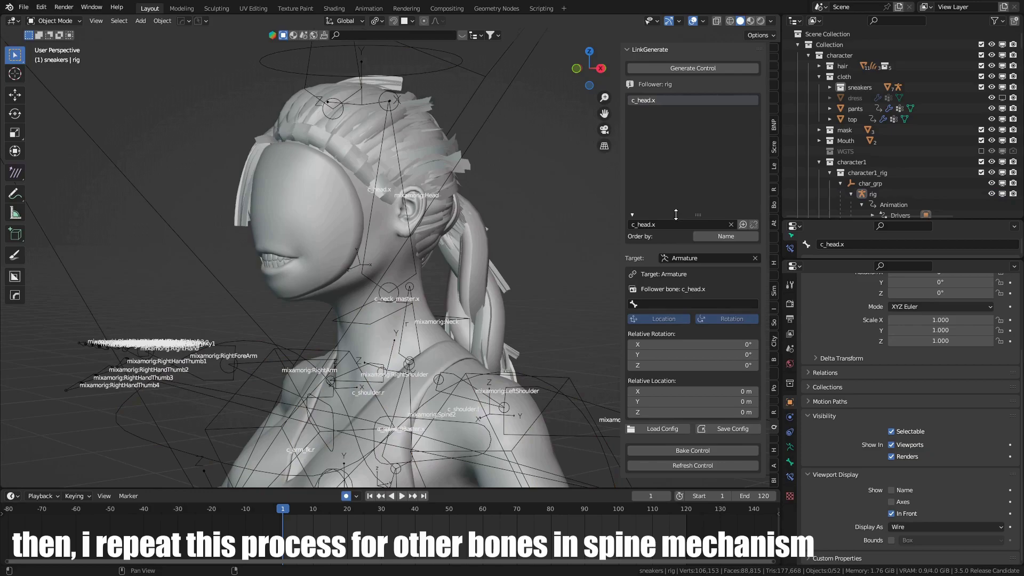
{"action": "left_click", "coordinate": [693, 304]}
{"action": "left_click", "coordinate": [681, 320]}
{"action": "mouse_move", "coordinate": [481, 280]}
{"action": "middle_mouse_down"}
{"action": "mouse_move", "coordinate": [382, 249]}
{"action": "mouse_move", "coordinate": [448, 256]}
{"action": "middle_mouse_up"}
{"action": "left_click_drag", "start_coordinate": [703, 344], "coordinate": [707, 340]}
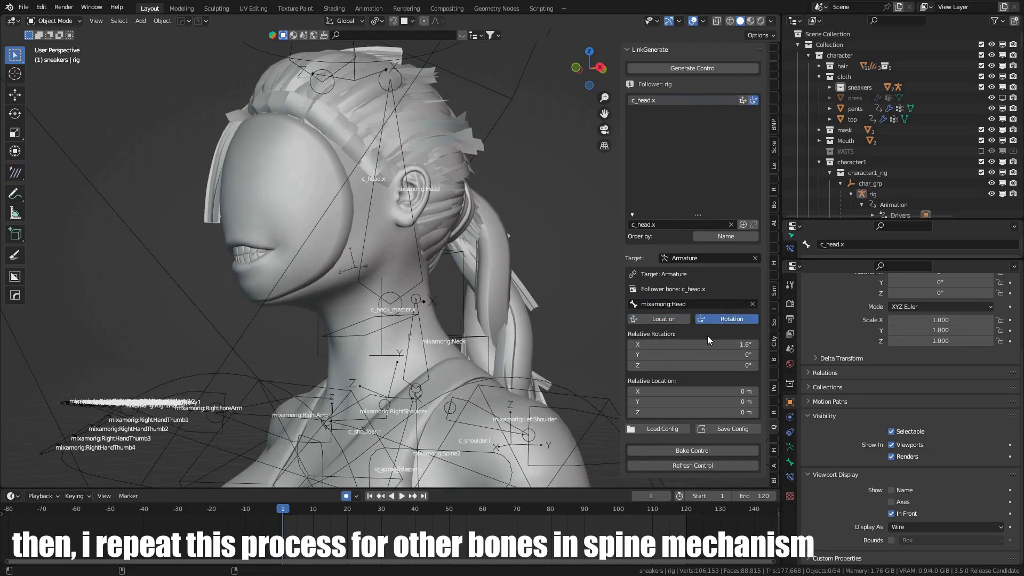
{"action": "left_click", "coordinate": [743, 323]}
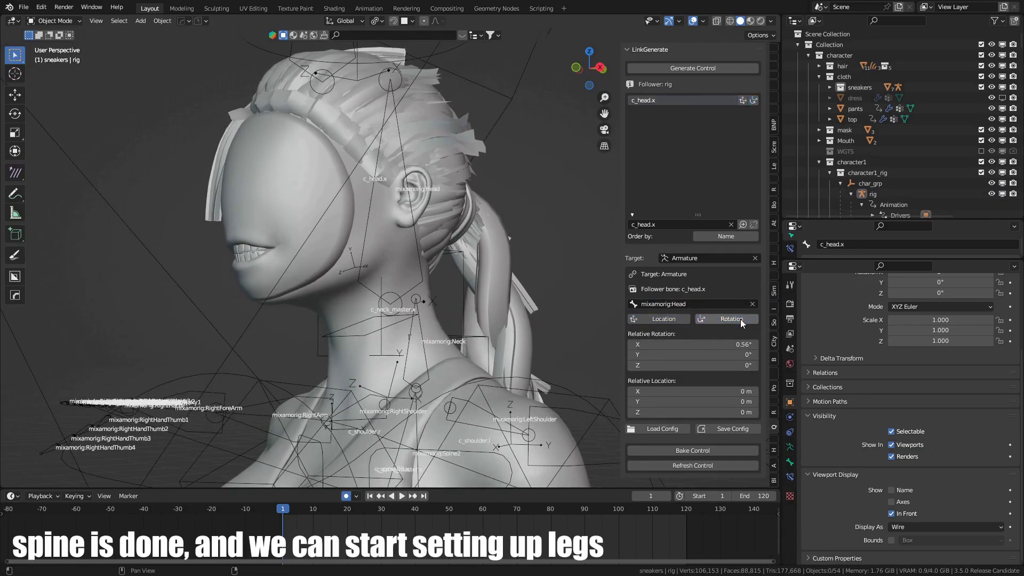
{"action": "scroll", "coordinate": [226, 212], "scroll_direction": "down", "scroll_amount": 3}
Play back the animation, then select the left foot IK controller in Pose Mode.
{"action": "middle_click_drag", "start_coordinate": [439, 230], "coordinate": [460, 181]}
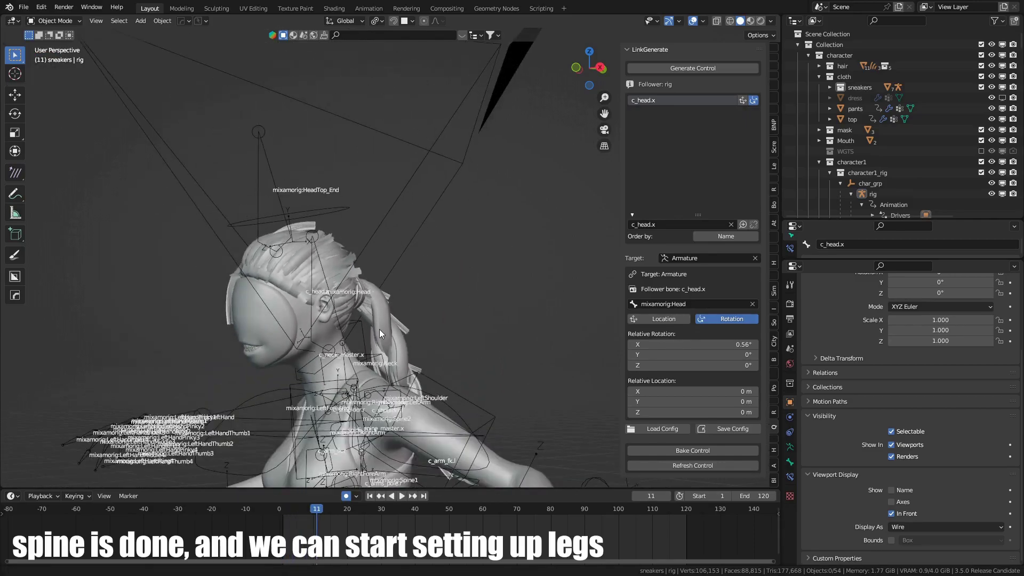
{"action": "key", "text": "space"}
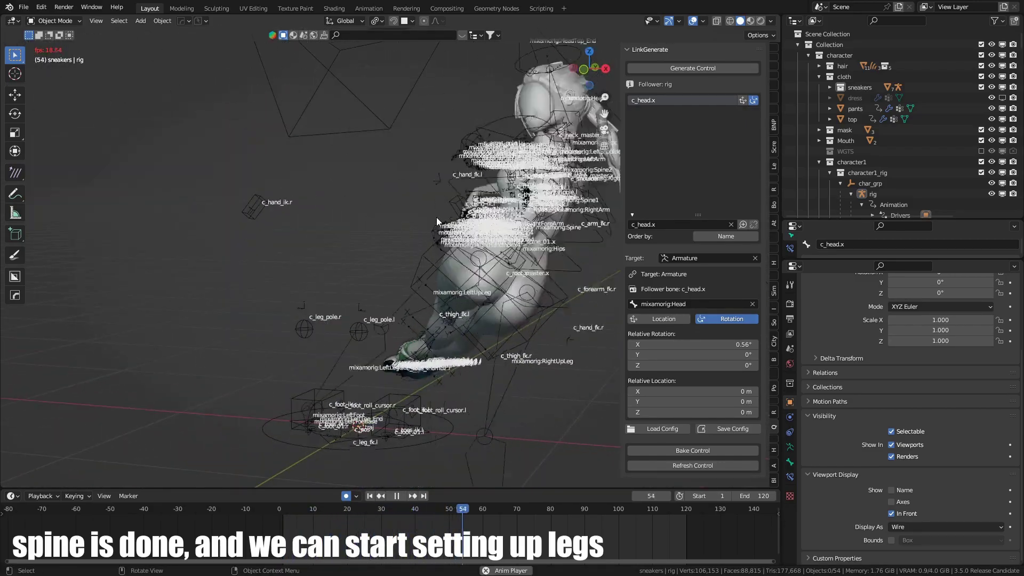
{"action": "key", "text": "Escape"}
{"action": "mouse_move", "coordinate": [338, 260]}
{"action": "middle_mouse_down"}
{"action": "mouse_move", "coordinate": [444, 307]}
{"action": "mouse_move", "coordinate": [454, 243]}
{"action": "mouse_move", "coordinate": [480, 208]}
{"action": "middle_mouse_up"}
{"action": "scroll", "coordinate": [445, 310], "scroll_direction": "up", "scroll_amount": 3}
{"action": "key", "text": "ctrl+Tab"}
{"action": "scroll", "coordinate": [454, 243], "scroll_direction": "up", "scroll_amount": 2}
{"action": "left_click", "coordinate": [461, 230]}
Link c_foot_ik.l to mixamorig:LeftFoot and adjust its X, Y and Z rotation offsets.
{"action": "left_click", "coordinate": [859, 244]}
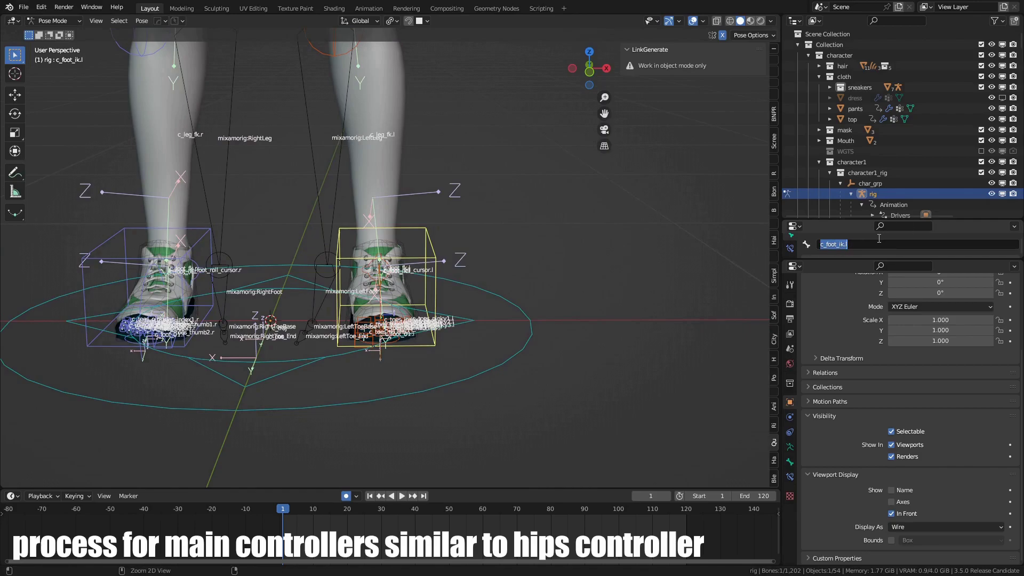
{"action": "key", "text": "ctrl+Tab"}
{"action": "scroll", "coordinate": [308, 239], "scroll_direction": "up", "scroll_amount": 2}
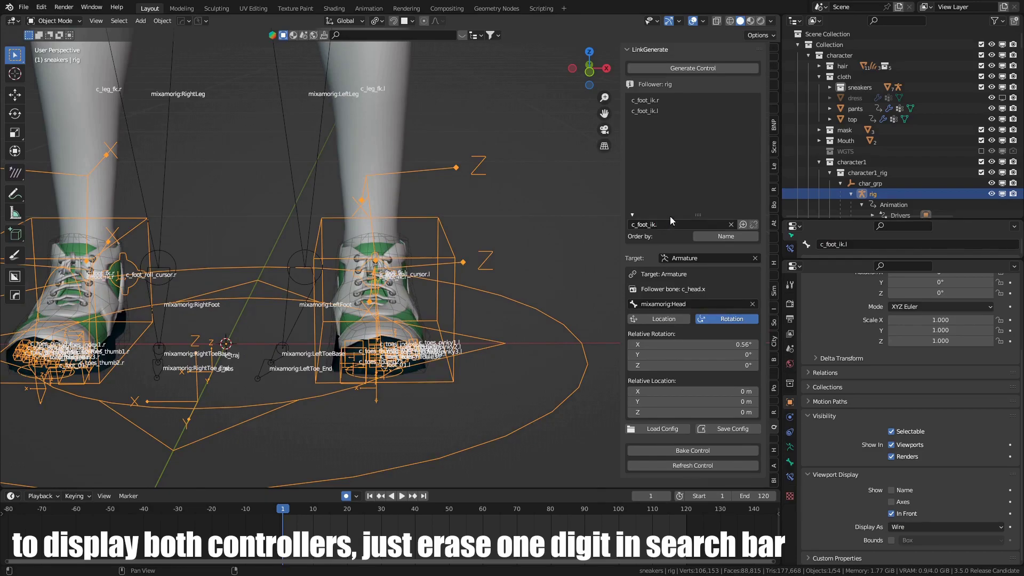
{"action": "left_click", "coordinate": [664, 110]}
{"action": "left_click", "coordinate": [660, 304]}
{"action": "left_click", "coordinate": [656, 320]}
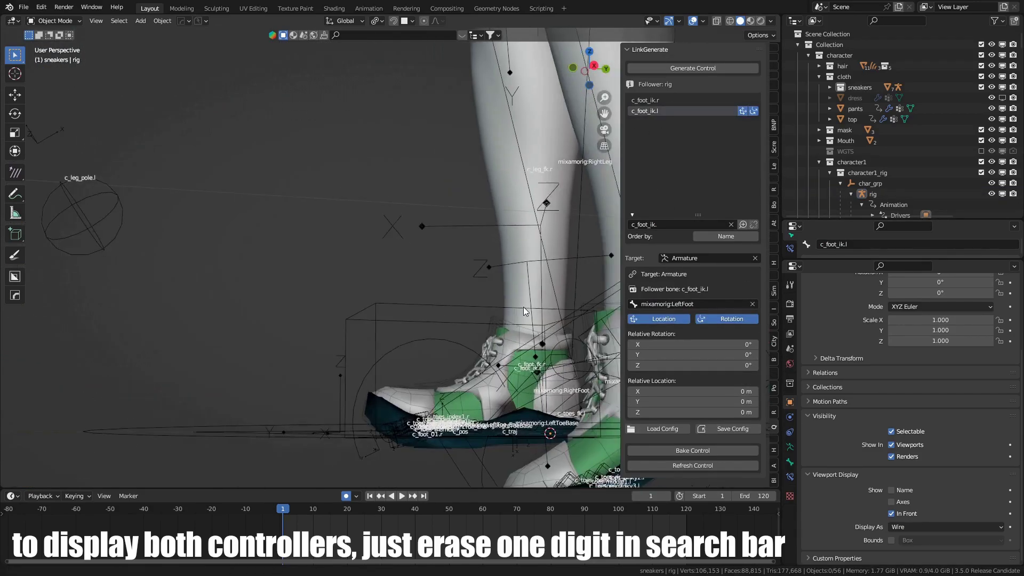
{"action": "middle_click_drag", "start_coordinate": [523, 307], "coordinate": [480, 305]}
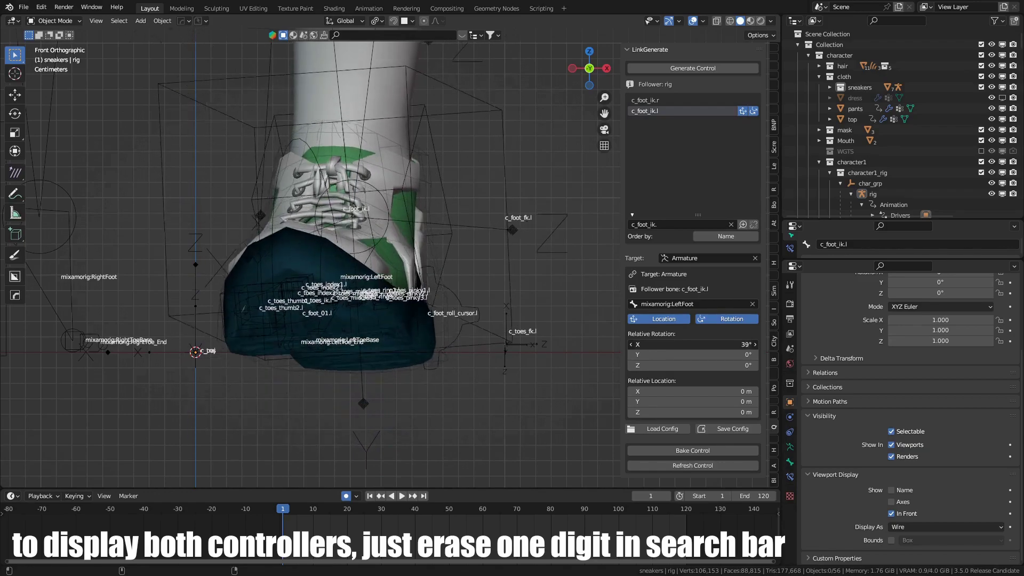
{"action": "left_click_drag", "start_coordinate": [688, 345], "coordinate": [720, 344]}
{"action": "mouse_move", "coordinate": [659, 365]}
{"action": "left_mouse_down"}
{"action": "mouse_move", "coordinate": [689, 365]}
{"action": "mouse_move", "coordinate": [633, 355]}
{"action": "mouse_move", "coordinate": [672, 365]}
{"action": "left_mouse_up"}
{"action": "middle_click_drag", "start_coordinate": [561, 321], "coordinate": [613, 279]}
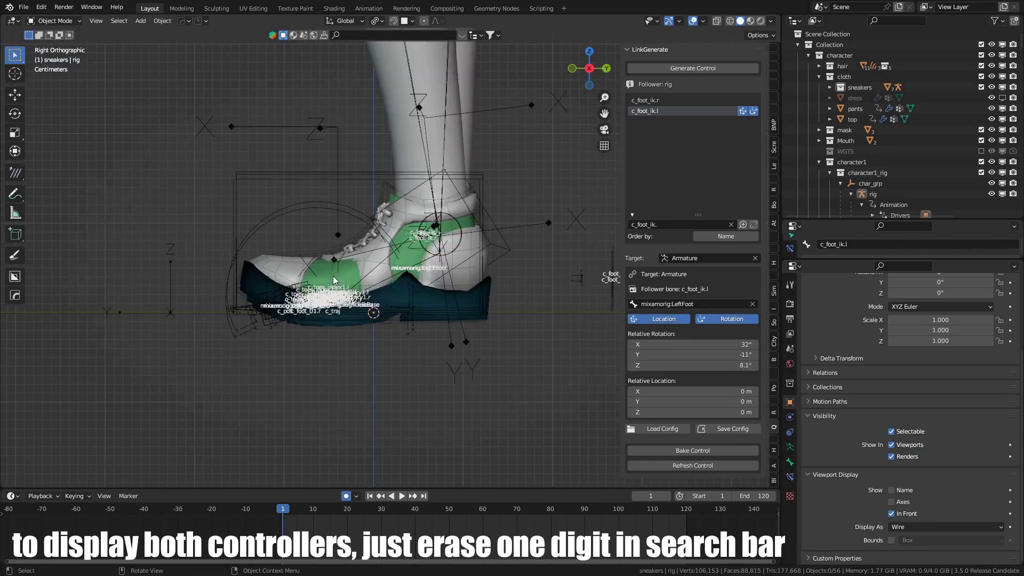
{"action": "scroll", "coordinate": [417, 299], "scroll_direction": "down", "scroll_amount": 3}
Select c_foot_ik.r and set its rotation offset to about 31°, 10°, -8.6°.
{"action": "mouse_move", "coordinate": [480, 305]}
{"action": "middle_mouse_down"}
{"action": "mouse_move", "coordinate": [417, 298]}
{"action": "mouse_move", "coordinate": [481, 240]}
{"action": "middle_mouse_up"}
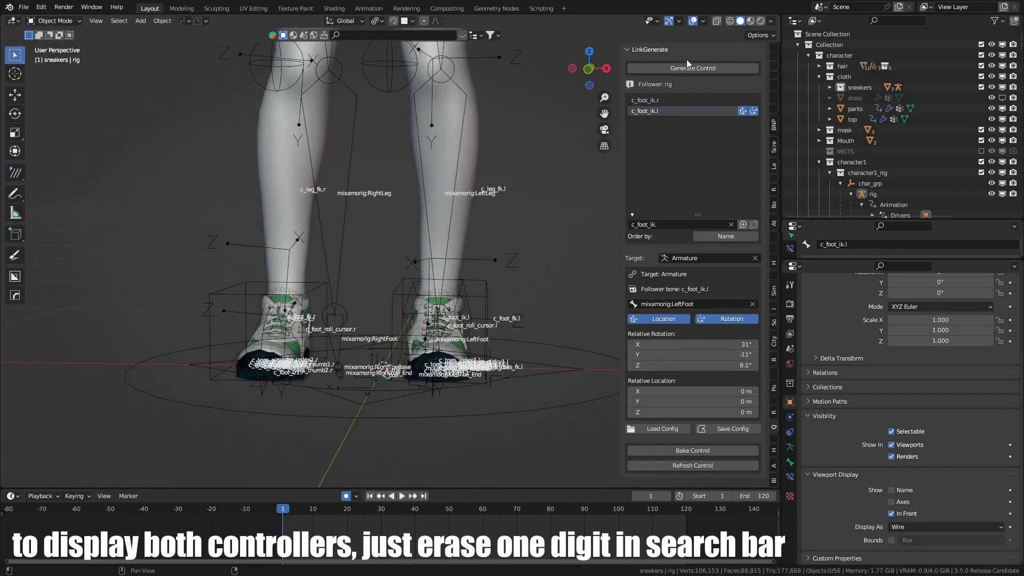
{"action": "left_click", "coordinate": [687, 111]}
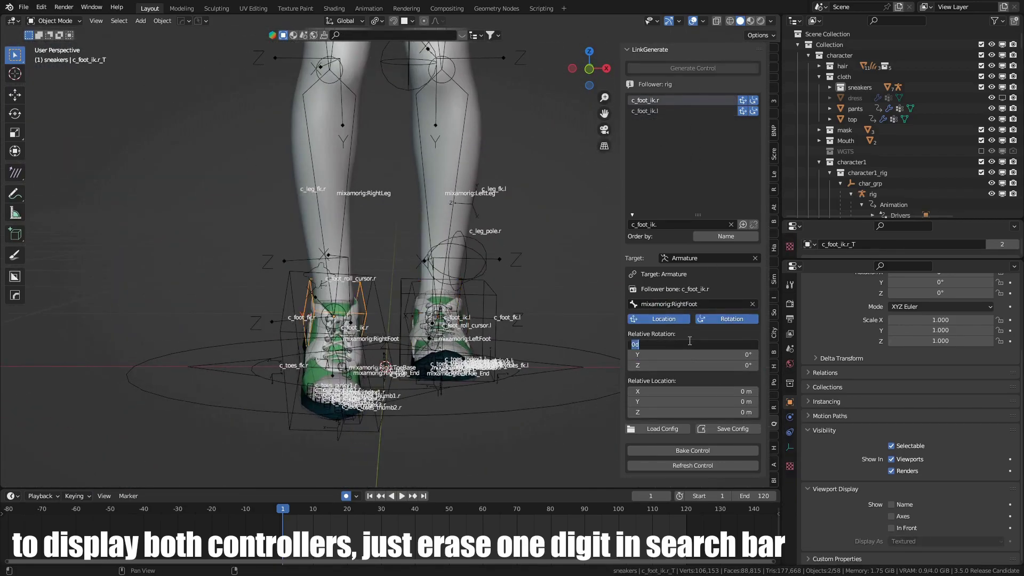
{"action": "key", "text": "Return"}
{"action": "key", "text": "KP_1"}
{"action": "scroll", "coordinate": [607, 205], "scroll_direction": "up", "scroll_amount": 2}
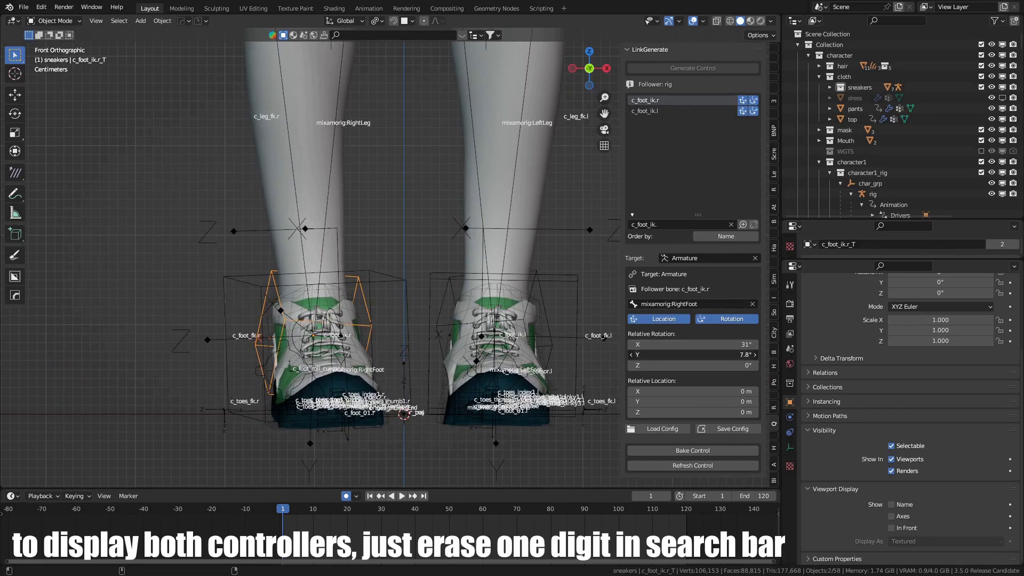
{"action": "left_click_drag", "start_coordinate": [692, 355], "coordinate": [673, 355]}
{"action": "mouse_move", "coordinate": [692, 365]}
{"action": "left_mouse_down"}
{"action": "mouse_move", "coordinate": [704, 365]}
{"action": "mouse_move", "coordinate": [676, 365]}
{"action": "left_mouse_up"}
{"action": "left_click_drag", "start_coordinate": [692, 355], "coordinate": [708, 355]}
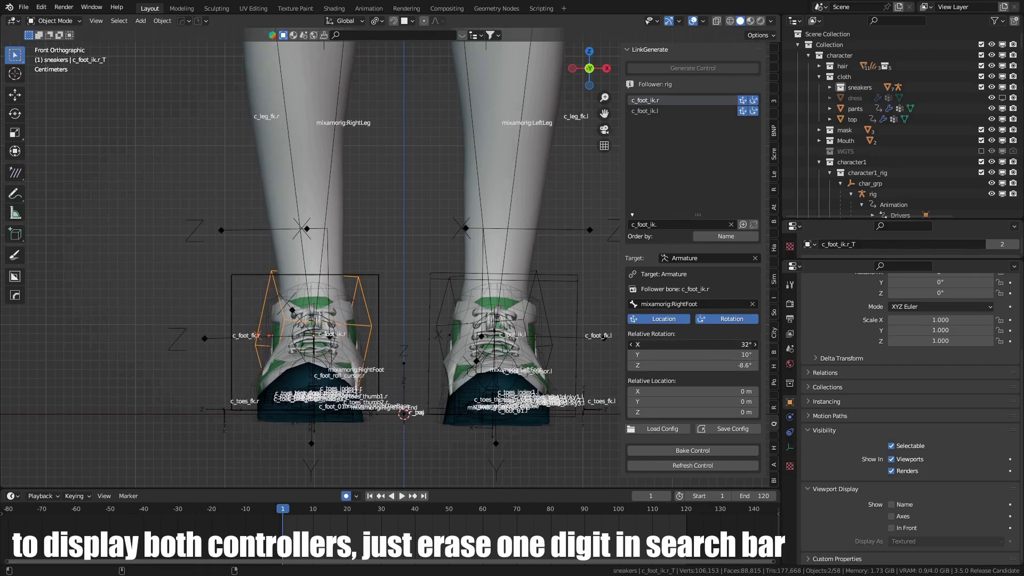
{"action": "middle_click_drag", "start_coordinate": [408, 240], "coordinate": [440, 324]}
{"action": "scroll", "coordinate": [442, 323], "scroll_direction": "down", "scroll_amount": 3}
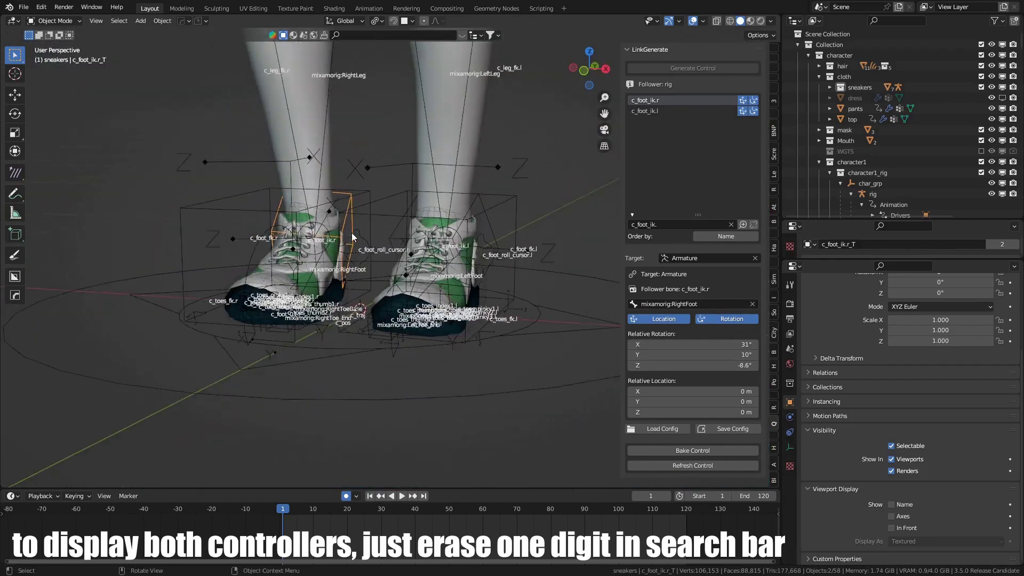
{"action": "scroll", "coordinate": [375, 216], "scroll_direction": "down", "scroll_amount": 2}
{"action": "mouse_move", "coordinate": [351, 233]}
{"action": "middle_mouse_down"}
{"action": "mouse_move", "coordinate": [375, 216]}
{"action": "mouse_move", "coordinate": [410, 254]}
{"action": "middle_mouse_up"}
{"action": "scroll", "coordinate": [385, 229], "scroll_direction": "up", "scroll_amount": 3}
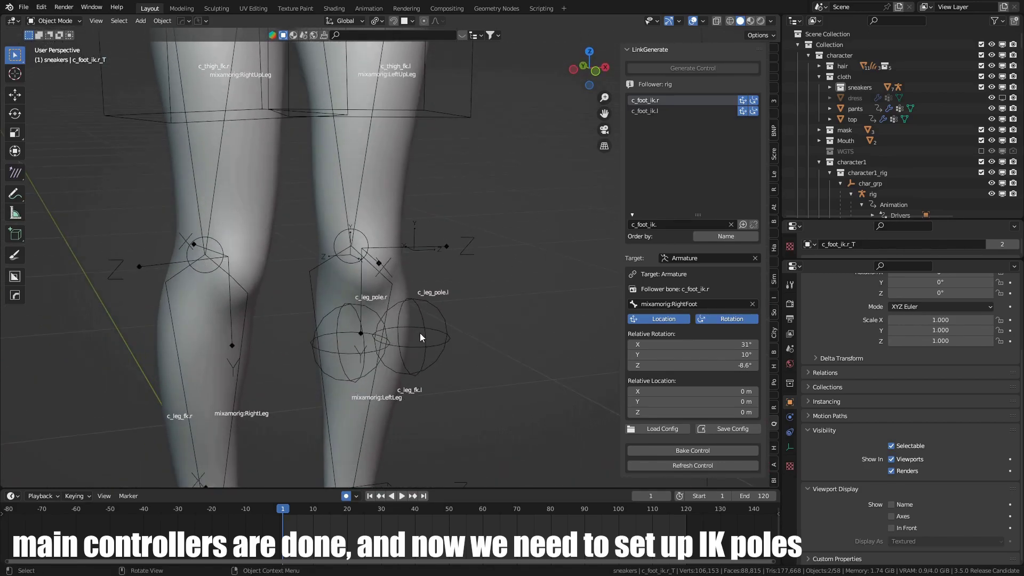
Select both knee pole controls, c_leg_pole.l and c_leg_pole.r.
{"action": "left_click", "coordinate": [422, 334]}
{"action": "key", "text": "ctrl+Tab"}
{"action": "left_click", "coordinate": [429, 336]}
{"action": "key", "text": "ctrl+Tab"}
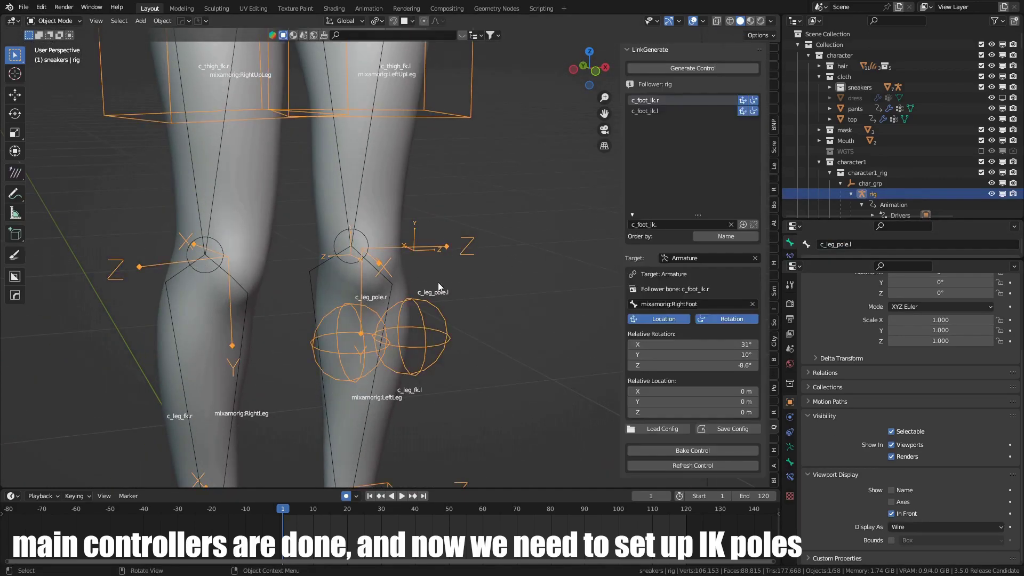
{"action": "middle_click_drag", "start_coordinate": [437, 283], "coordinate": [399, 220]}
{"action": "middle_click_drag", "start_coordinate": [357, 342], "coordinate": [638, 300]}
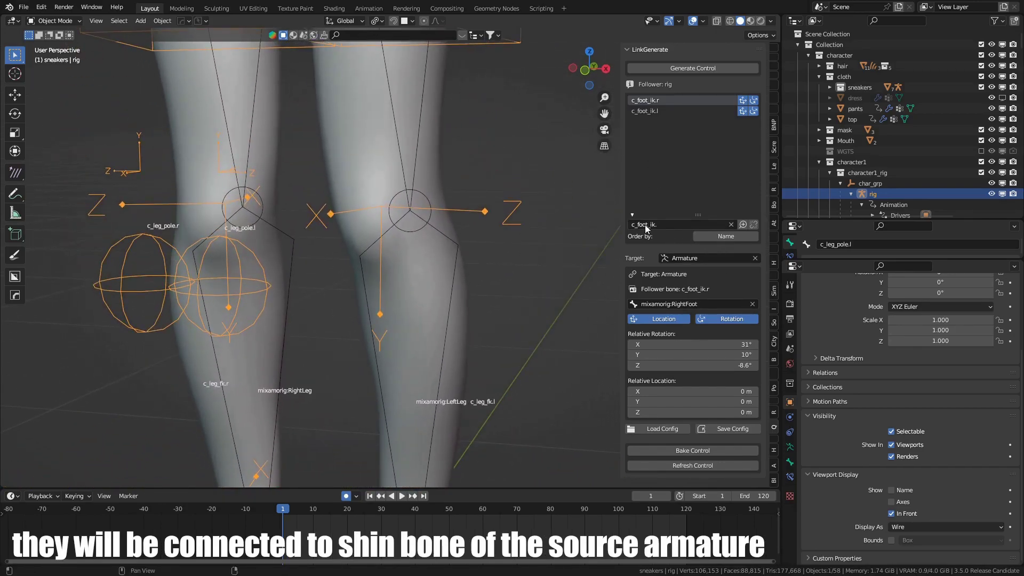
Link c_leg_pole.l to mixamorig:LeftLeg, offset 0.05 m in Y and 0.2 m in Z.
{"action": "left_click", "coordinate": [647, 110]}
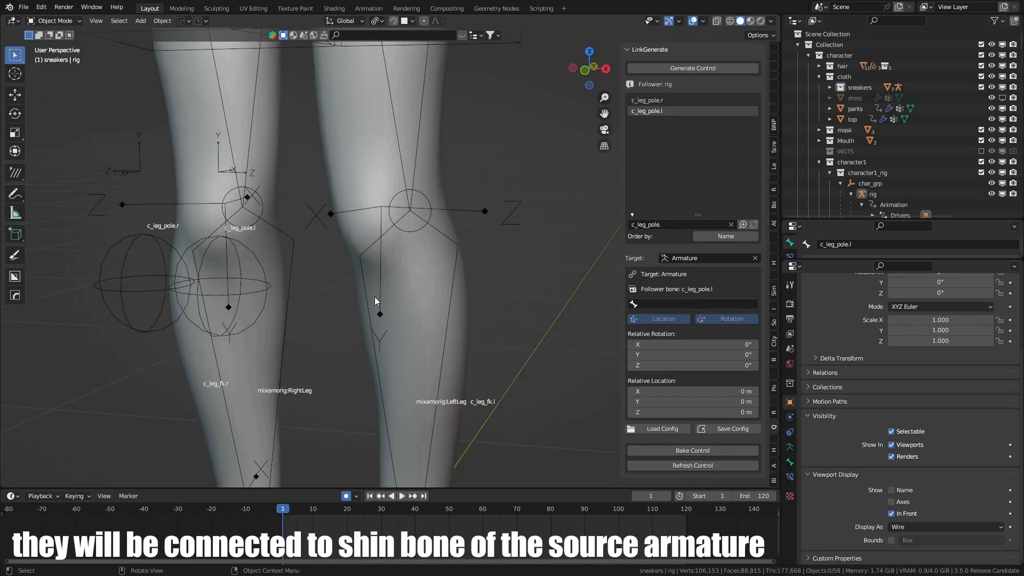
{"action": "scroll", "coordinate": [375, 297], "scroll_direction": "up", "scroll_amount": 3}
{"action": "scroll", "coordinate": [381, 291], "scroll_direction": "down", "scroll_amount": 4}
{"action": "left_click", "coordinate": [669, 304]}
{"action": "type", "text": "leg"}
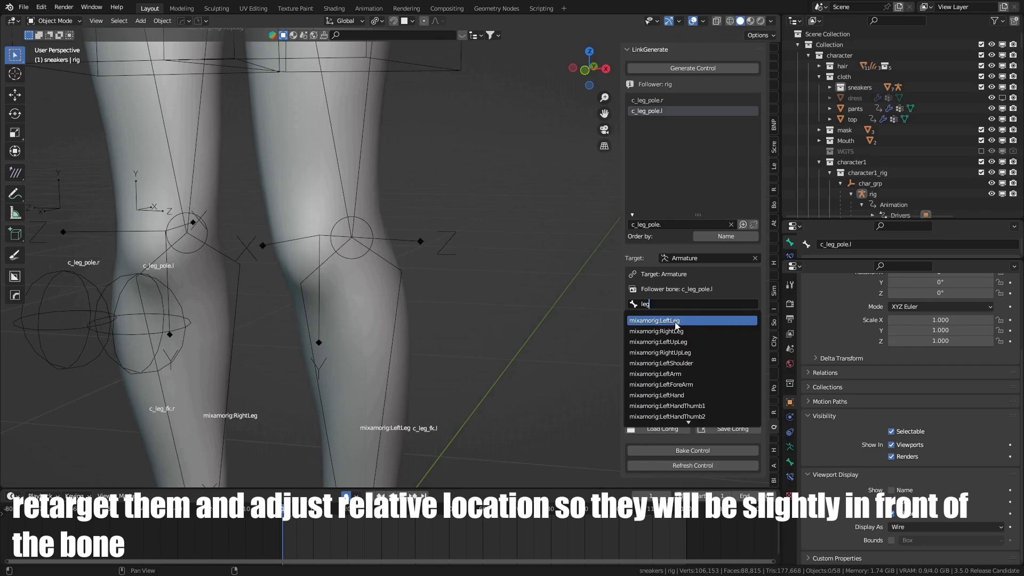
{"action": "left_click", "coordinate": [674, 322]}
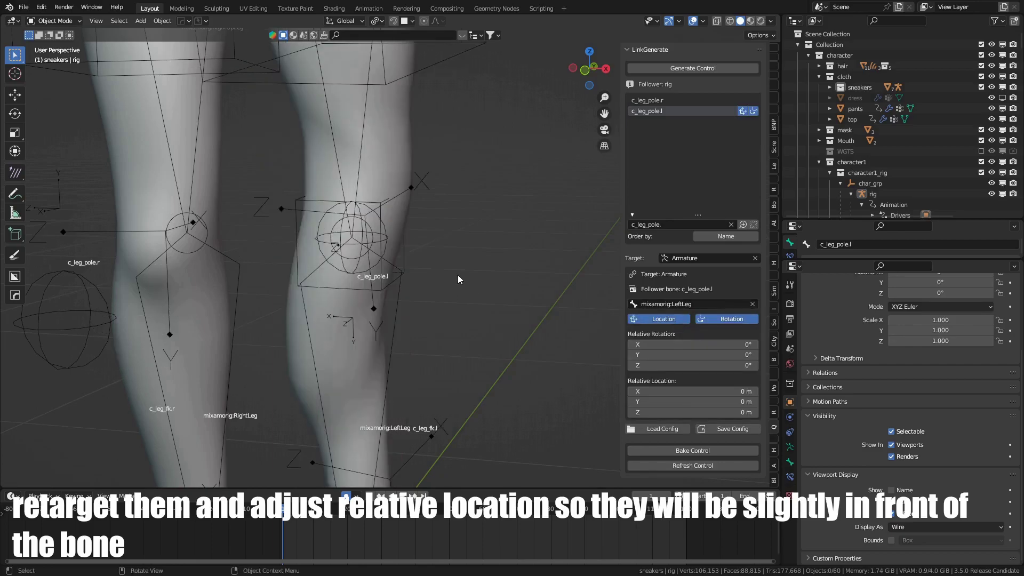
{"action": "middle_click_drag", "start_coordinate": [458, 274], "coordinate": [503, 308]}
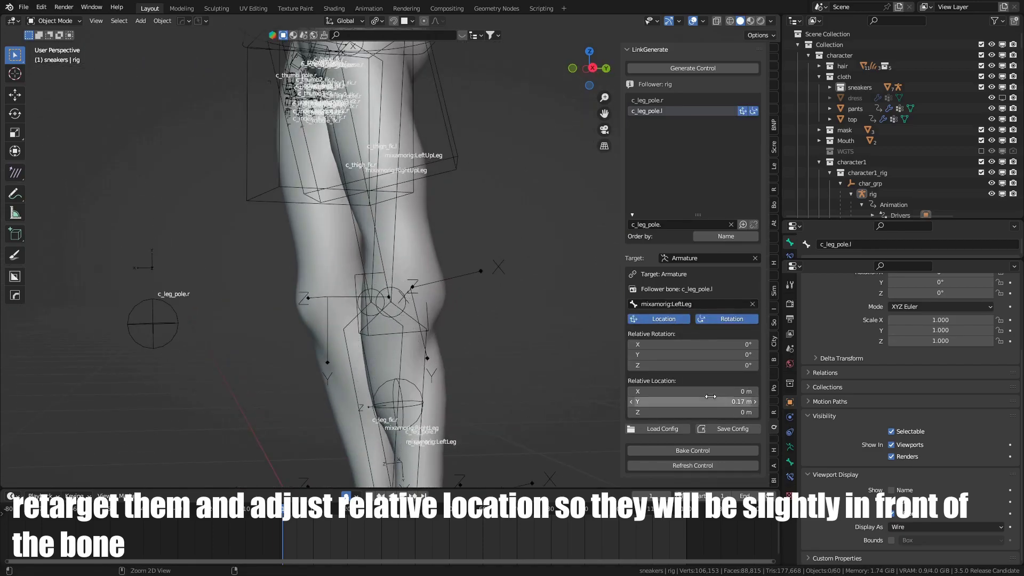
{"action": "mouse_move", "coordinate": [711, 396]}
{"action": "left_mouse_down"}
{"action": "mouse_move", "coordinate": [697, 401]}
{"action": "mouse_move", "coordinate": [728, 412]}
{"action": "left_mouse_up"}
{"action": "middle_click_drag", "start_coordinate": [472, 276], "coordinate": [568, 161]}
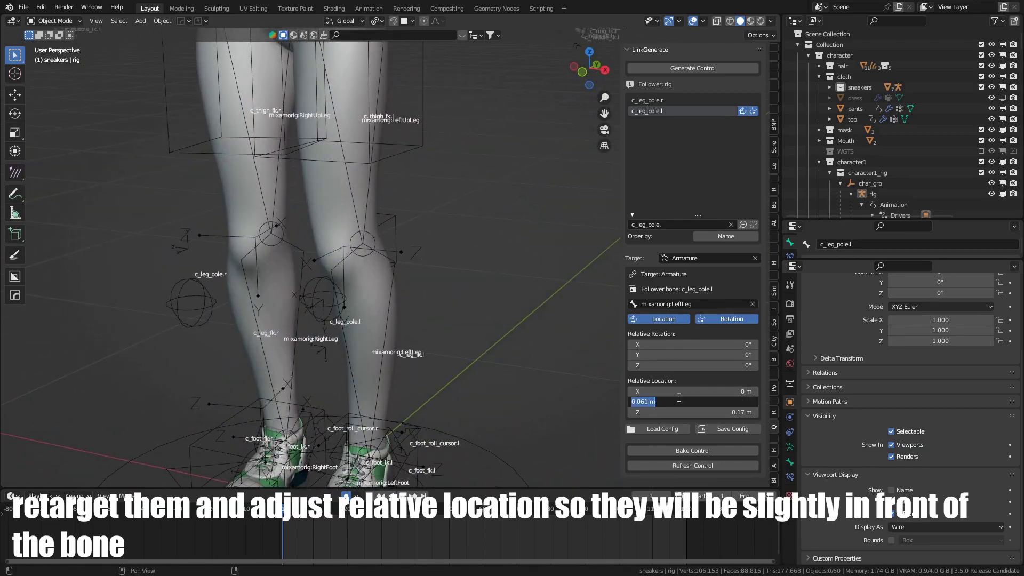
{"action": "key", "text": "BackSpace"}
{"action": "type", "text": "5"}
{"action": "key", "text": "Return"}
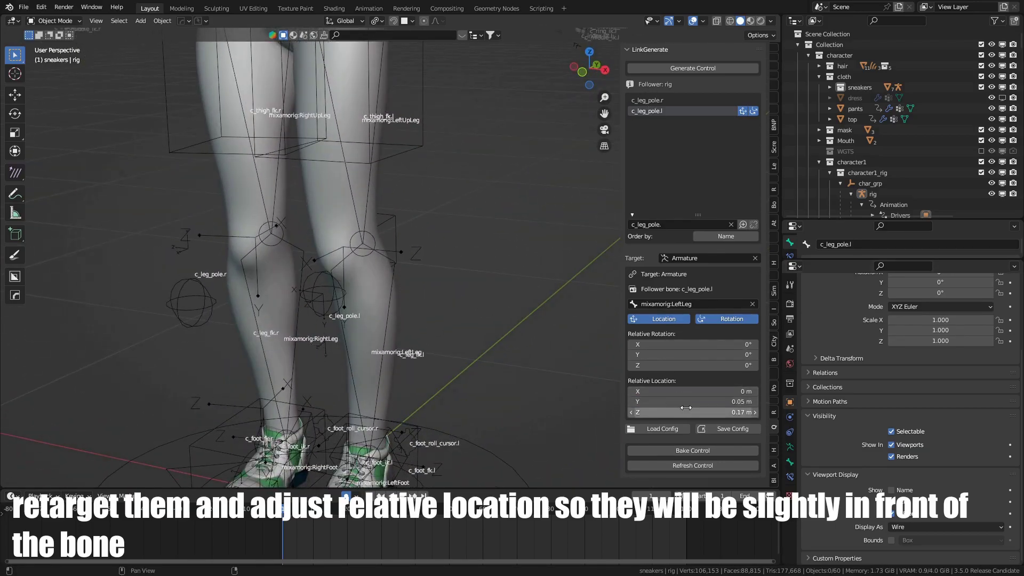
{"action": "type", "text": "0.2"}
{"action": "key", "text": "Return"}
Link c_leg_pole.r to mixamorig:RightLeg with a 0.2 m offset.
{"action": "middle_click_drag", "start_coordinate": [279, 316], "coordinate": [232, 301]}
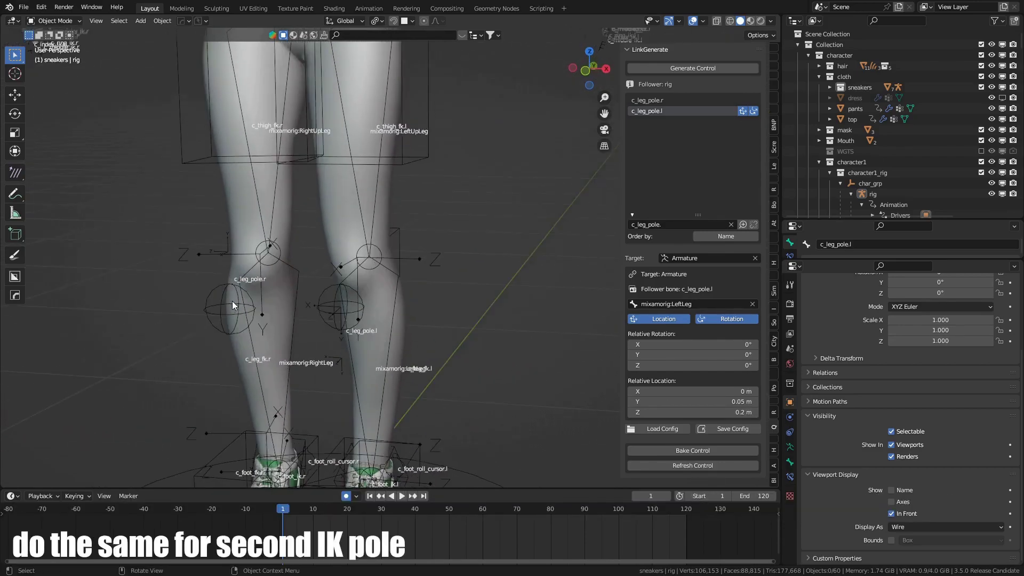
{"action": "left_click", "coordinate": [235, 297]}
{"action": "left_click", "coordinate": [645, 100]}
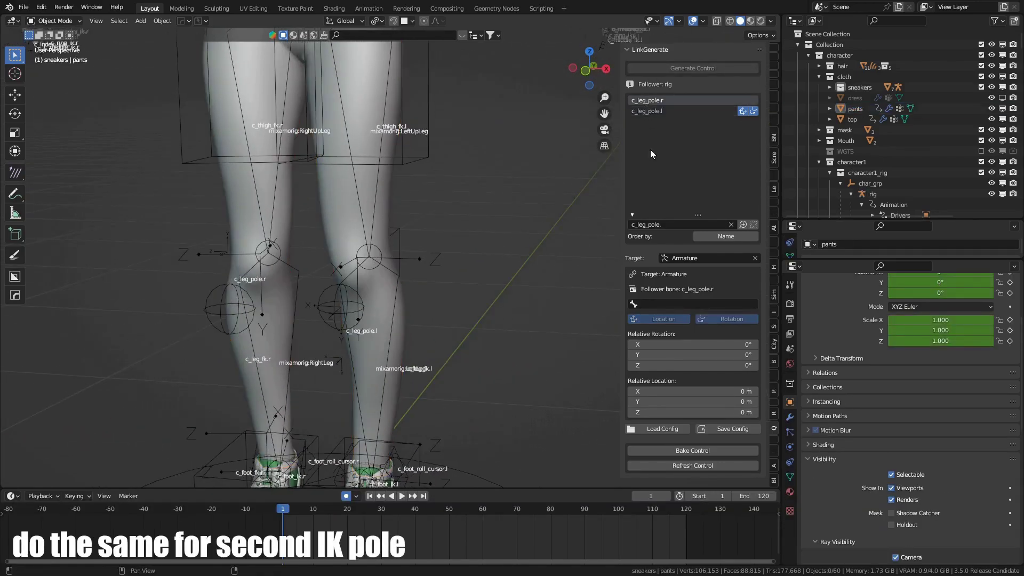
{"action": "left_click", "coordinate": [649, 305]}
{"action": "type", "text": "leg"}
{"action": "left_click", "coordinate": [657, 330]}
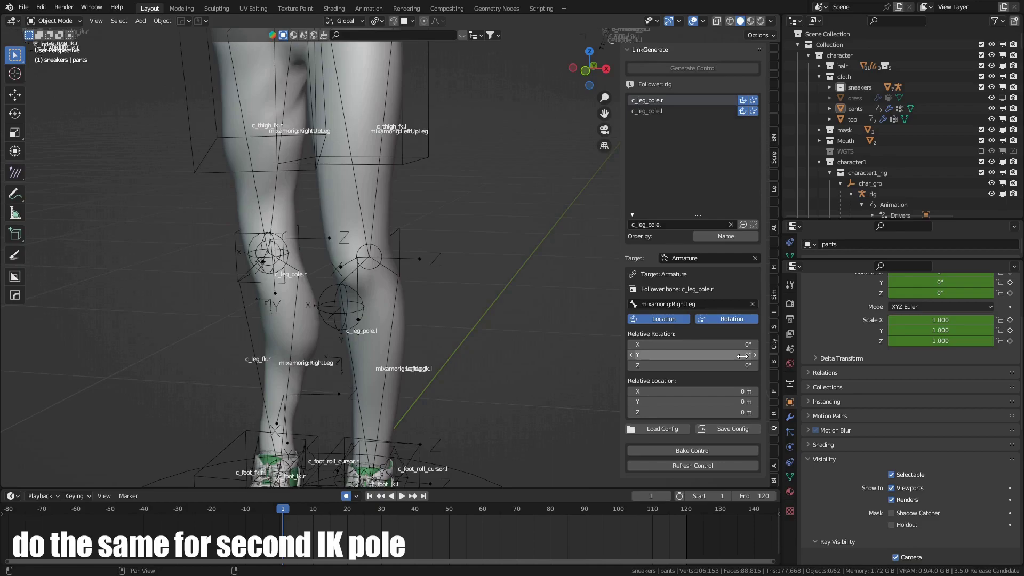
{"action": "type", "text": "02"}
{"action": "key", "text": "Return"}
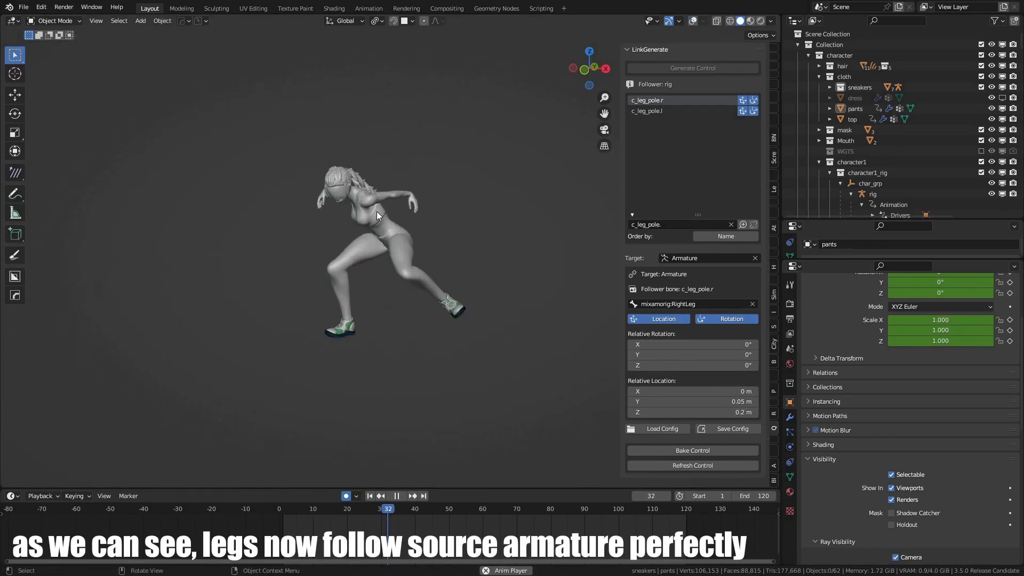
{"action": "key", "text": "space"}
{"action": "key", "text": "space"}
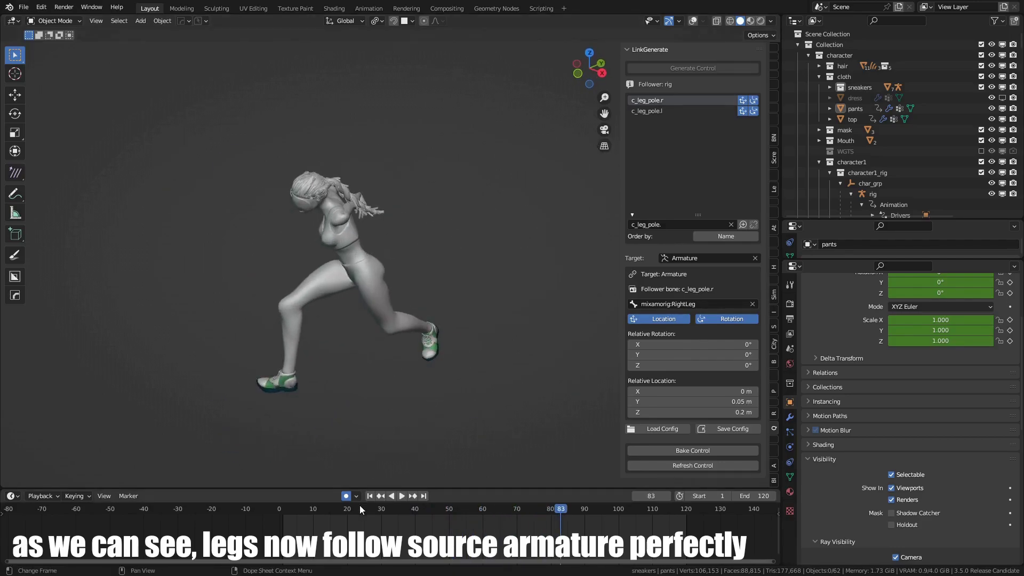
{"action": "left_click", "coordinate": [374, 496]}
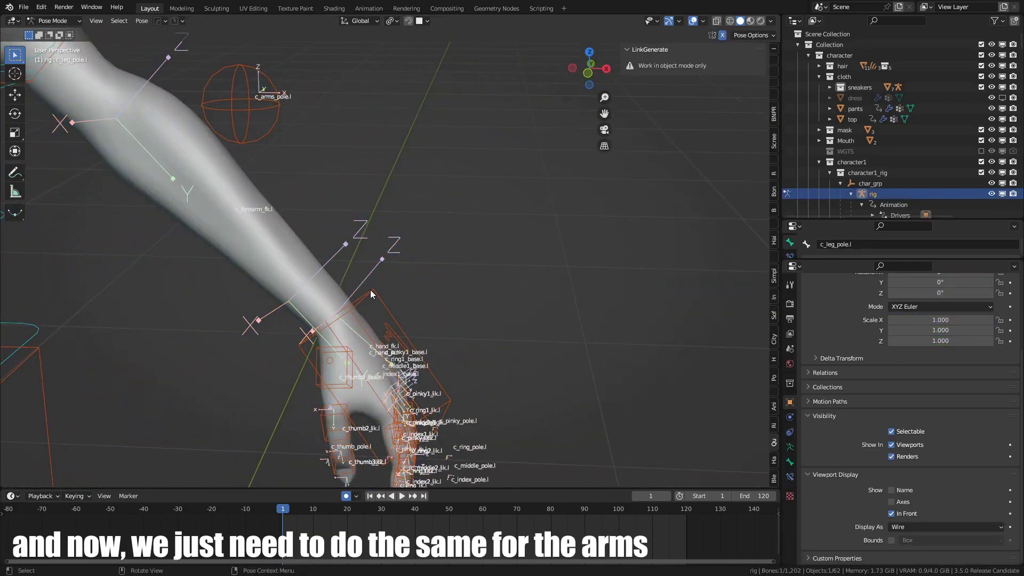
Select c_hand_ik.l and link the left arm pole to mixamorig:LeftForeArm.
{"action": "left_click", "coordinate": [371, 291]}
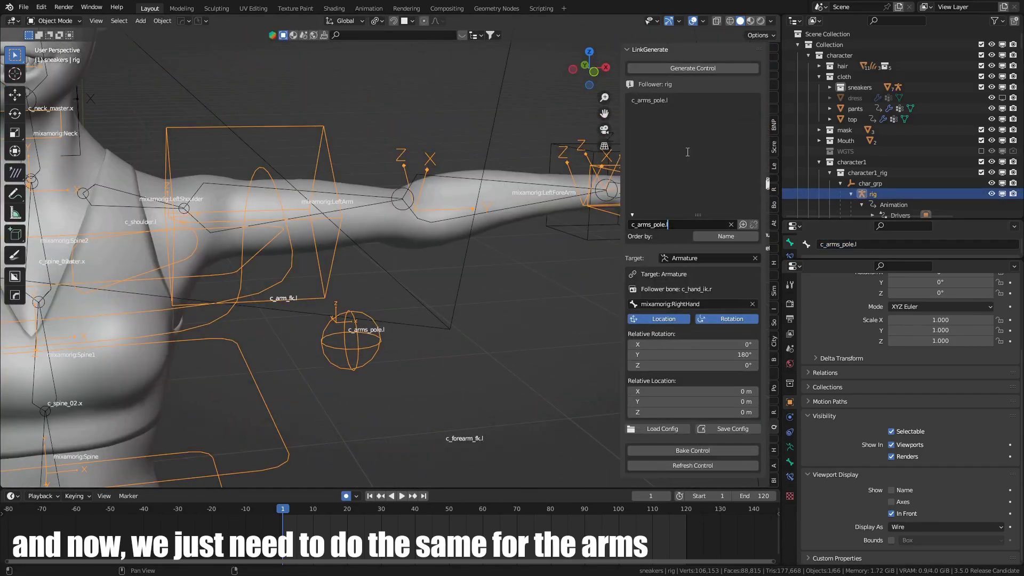
{"action": "left_click", "coordinate": [678, 303]}
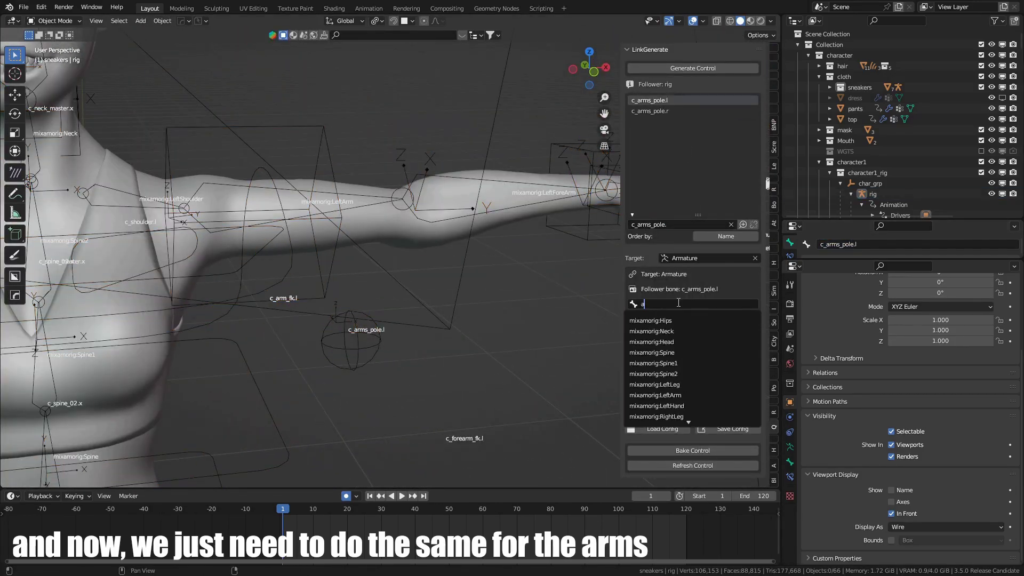
{"action": "left_click", "coordinate": [656, 416]}
{"action": "middle_click_drag", "start_coordinate": [449, 200], "coordinate": [389, 239]}
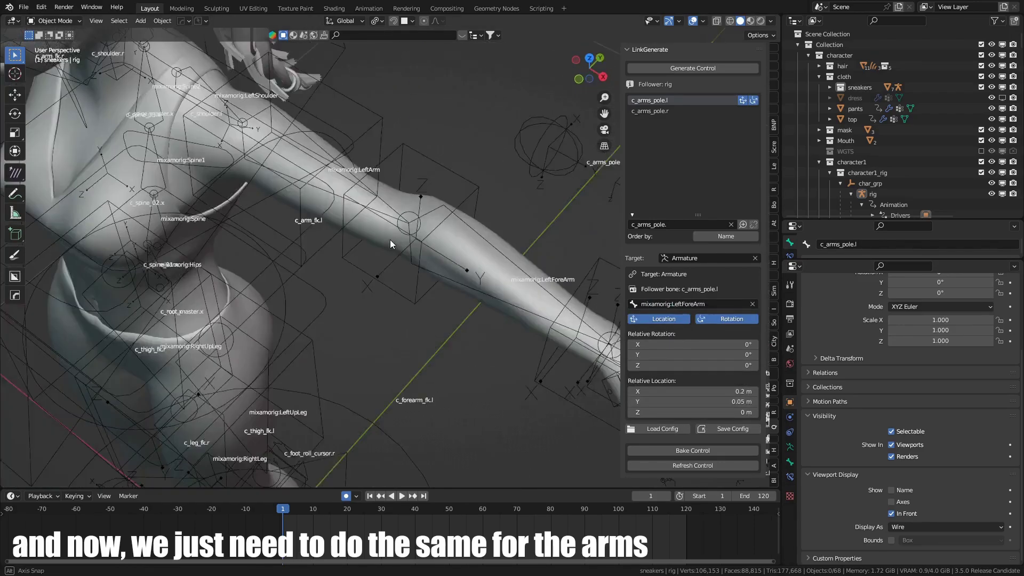
Link the right arm pole to mixamorig:RightForeArm with a 0.2 m X offset.
{"action": "left_click", "coordinate": [650, 111]}
{"action": "left_click", "coordinate": [678, 302]}
{"action": "left_click", "coordinate": [696, 331]}
{"action": "left_click", "coordinate": [734, 393]}
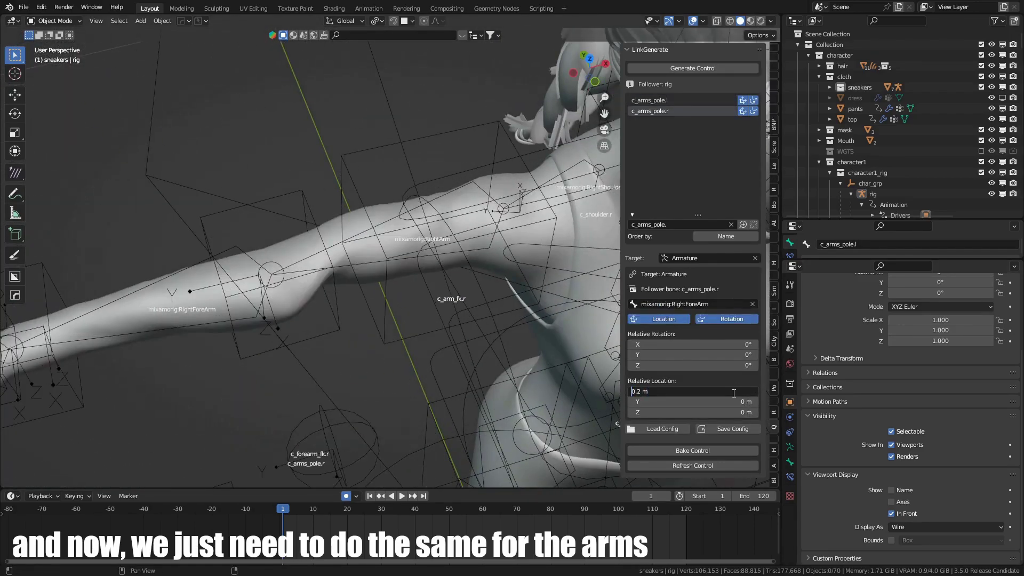
{"action": "key", "text": "Return"}
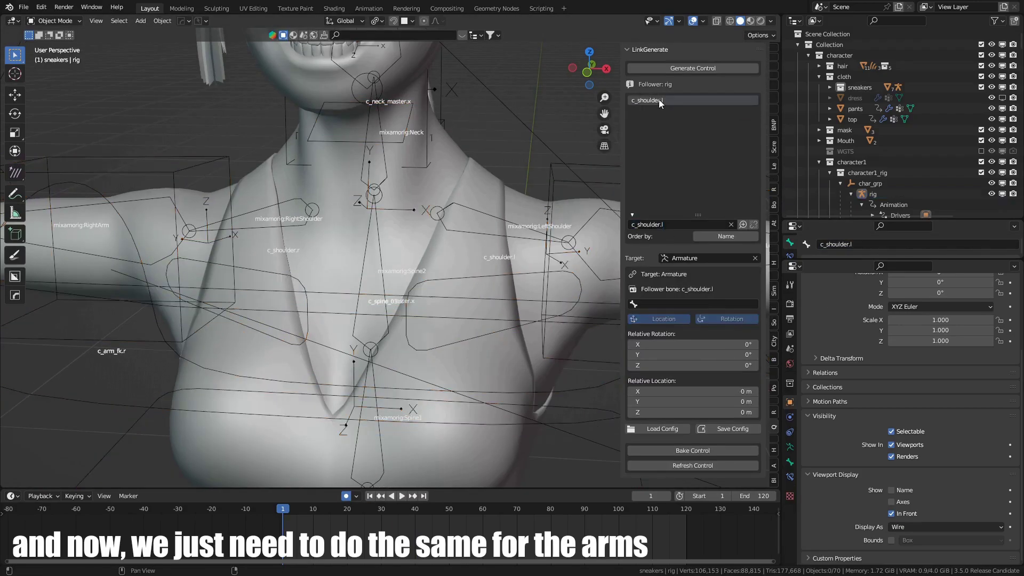
Link c_shoulder.l to mixamorig:LeftShoulder without location, adjust Z rotation, then select c_index1.l.
{"action": "left_click", "coordinate": [659, 99]}
{"action": "left_click", "coordinate": [695, 303]}
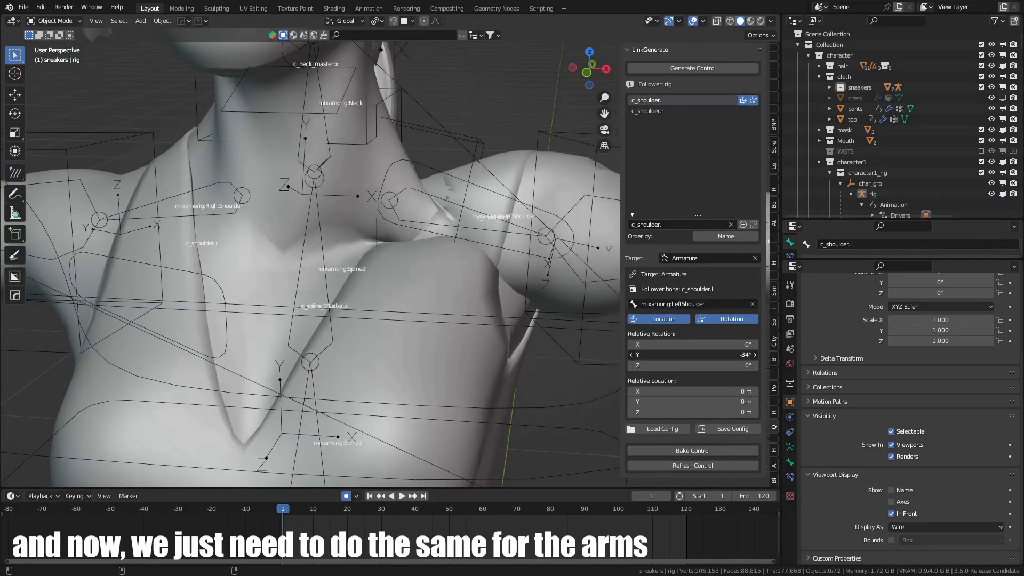
{"action": "left_click", "coordinate": [663, 319]}
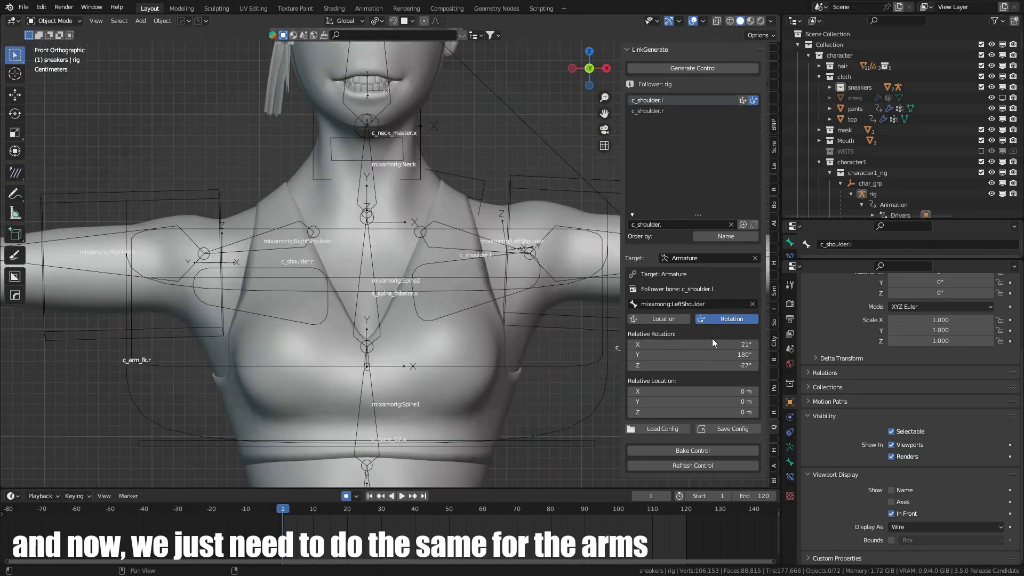
{"action": "left_click", "coordinate": [702, 366]}
{"action": "type", "text": "0"}
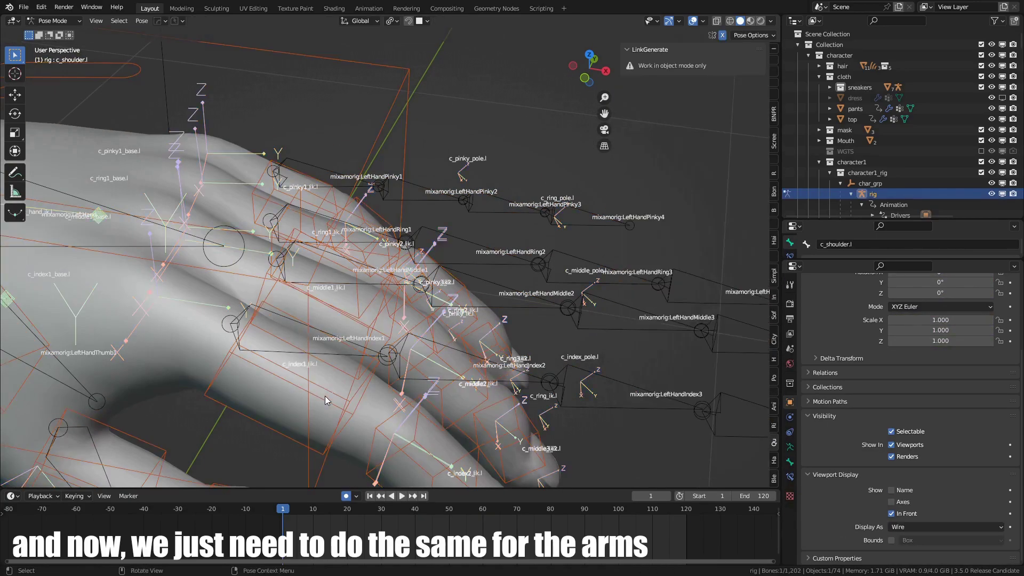
{"action": "left_click", "coordinate": [326, 395]}
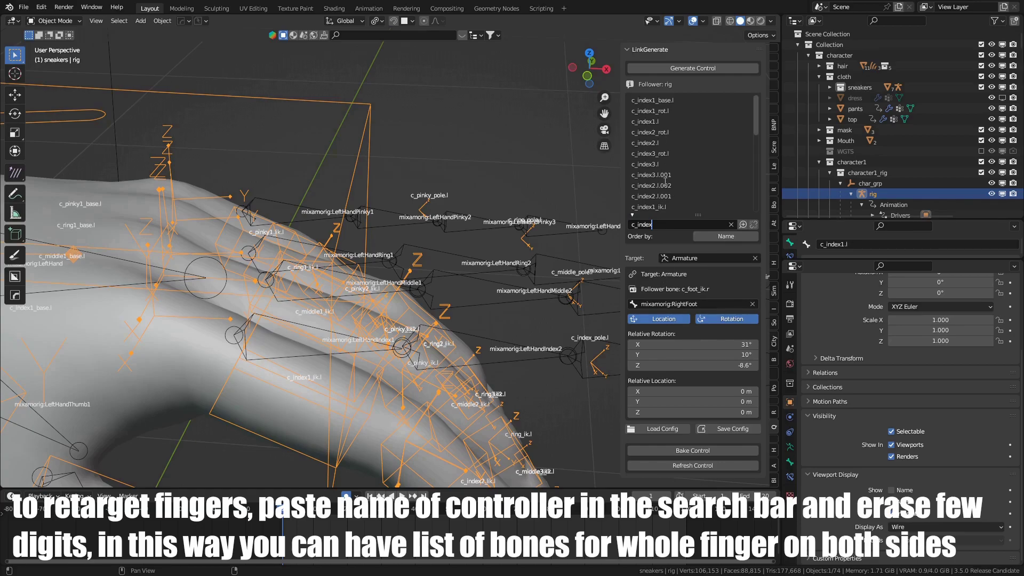
Link c_index1.l, c_index2.l and c_index3.l to mixamorig:LeftHandIndex1, 2 and 3 with 180° Y rotation.
{"action": "left_click", "coordinate": [654, 122]}
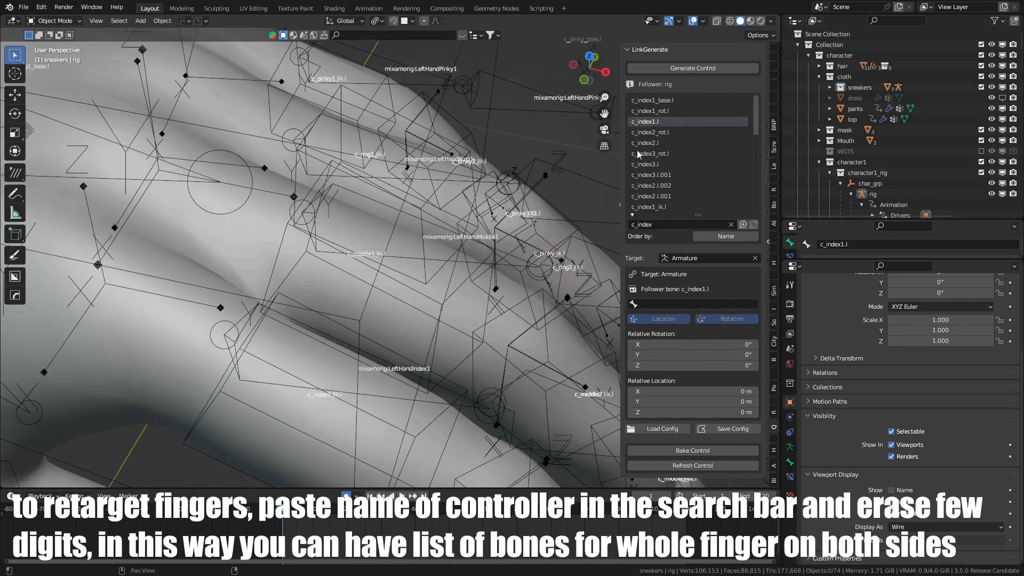
{"action": "left_click", "coordinate": [689, 305]}
{"action": "type", "text": "index"}
{"action": "left_click", "coordinate": [689, 321]}
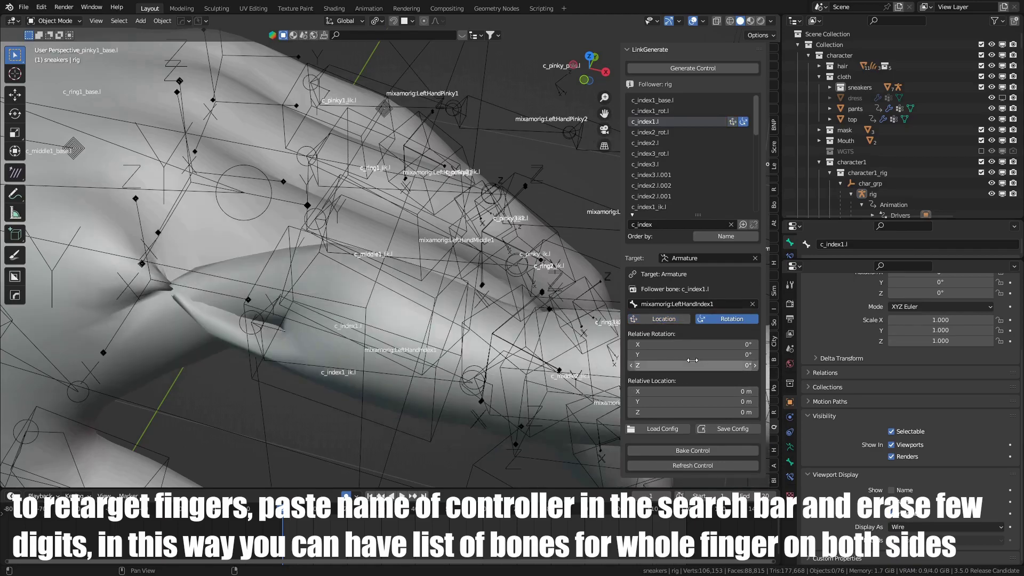
{"action": "key", "text": "Tab"}
{"action": "type", "text": "180"}
{"action": "key", "text": "Return"}
{"action": "left_click", "coordinate": [650, 143]}
{"action": "left_click", "coordinate": [674, 304]}
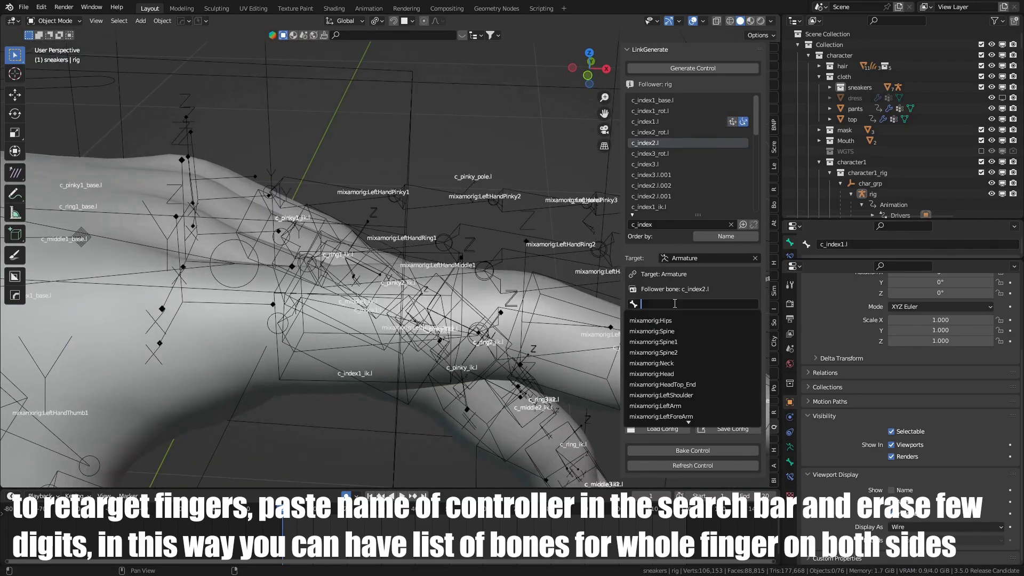
{"action": "left_click", "coordinate": [673, 331]}
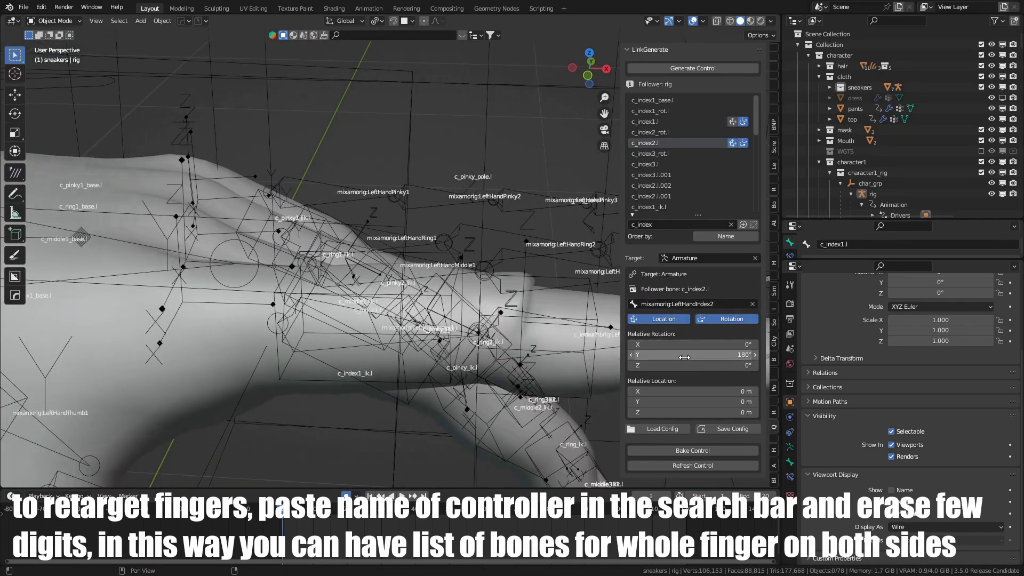
{"action": "left_click", "coordinate": [657, 166]}
{"action": "left_click", "coordinate": [677, 304]}
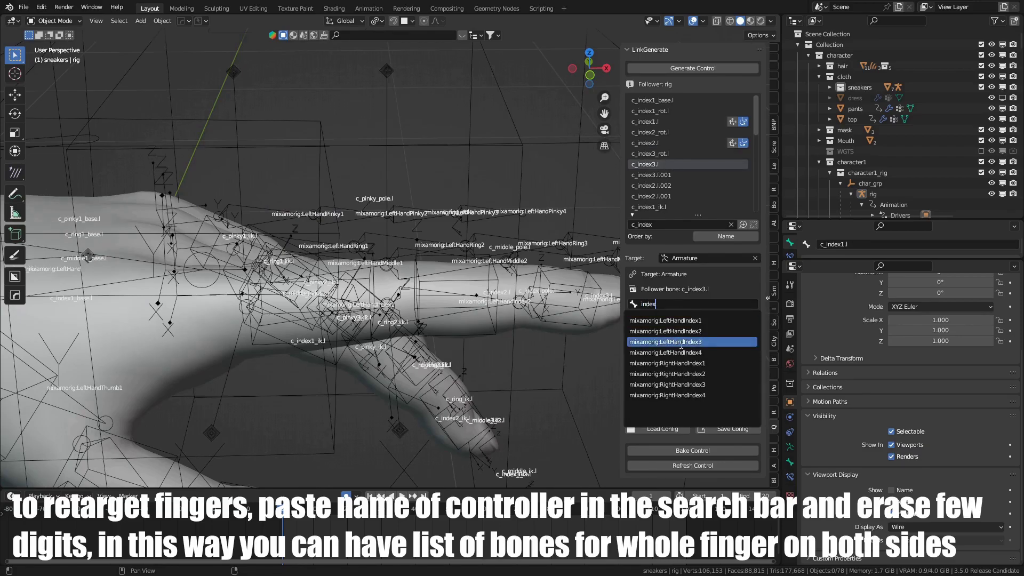
{"action": "left_click", "coordinate": [678, 343]}
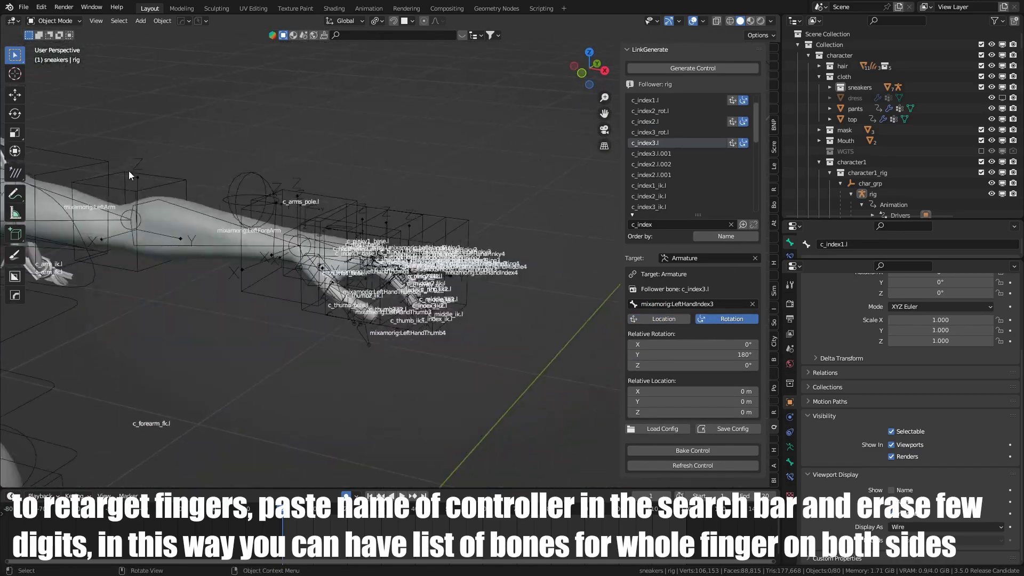
{"action": "scroll", "coordinate": [697, 175], "scroll_direction": "down", "scroll_amount": 2}
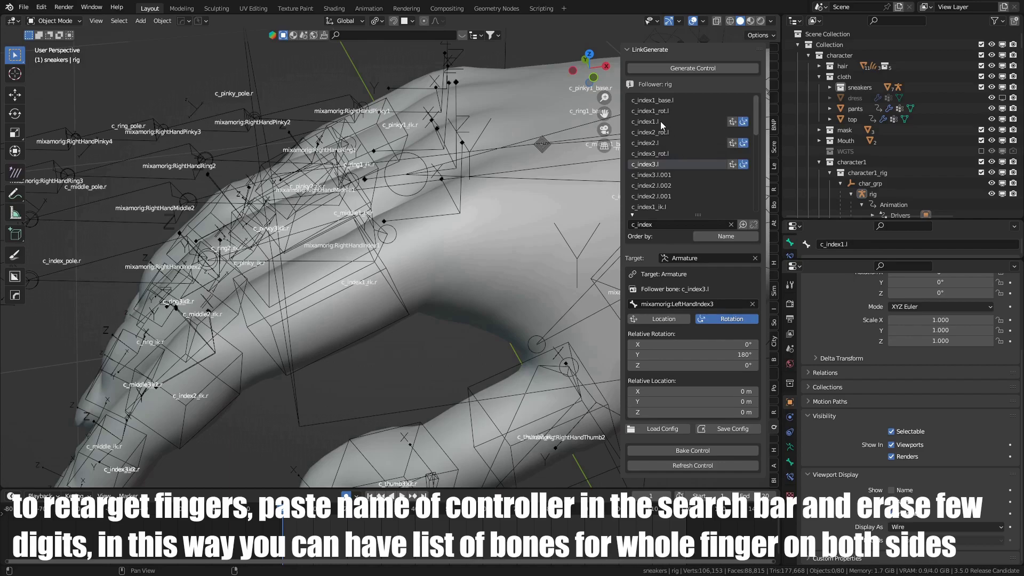
Link c_index1.r and c_index2.r to mixamorig:RightHandIndex1 and RightHandIndex2.
{"action": "left_click", "coordinate": [670, 110]}
{"action": "scroll", "coordinate": [678, 165], "scroll_direction": "down", "scroll_amount": 4}
{"action": "left_click", "coordinate": [664, 174]}
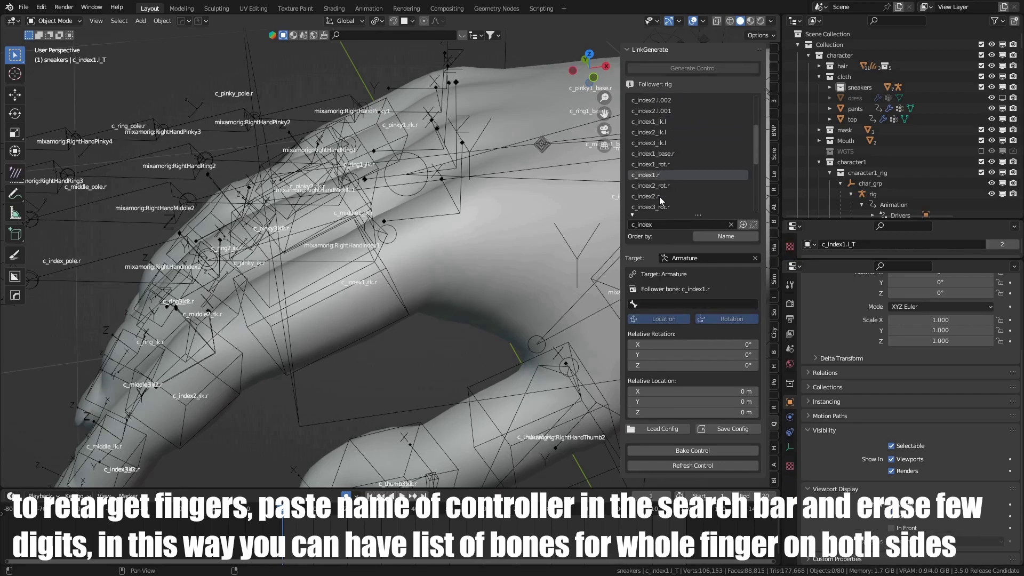
{"action": "left_click", "coordinate": [683, 304]}
{"action": "left_click", "coordinate": [666, 362]}
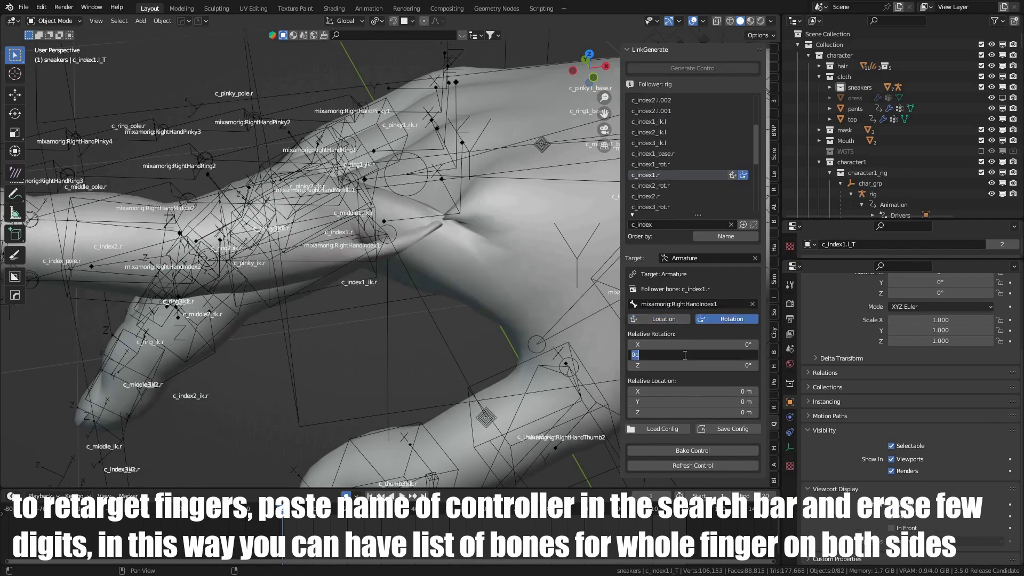
{"action": "scroll", "coordinate": [681, 176], "scroll_direction": "down", "scroll_amount": 1}
{"action": "left_click", "coordinate": [646, 184]}
{"action": "left_click", "coordinate": [675, 304]}
{"action": "type", "text": "index"}
{"action": "left_click", "coordinate": [689, 320]}
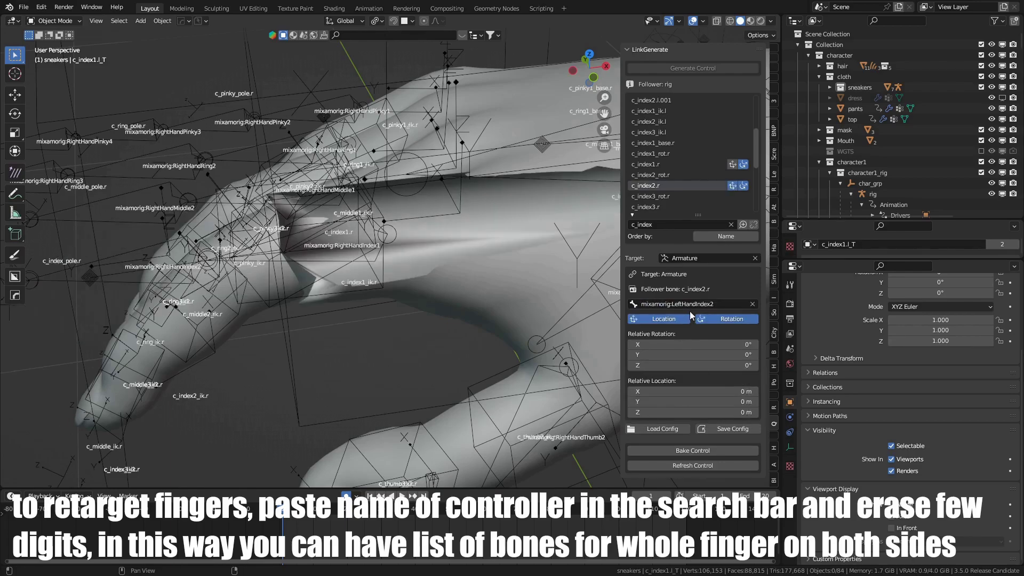
{"action": "left_click", "coordinate": [666, 374]}
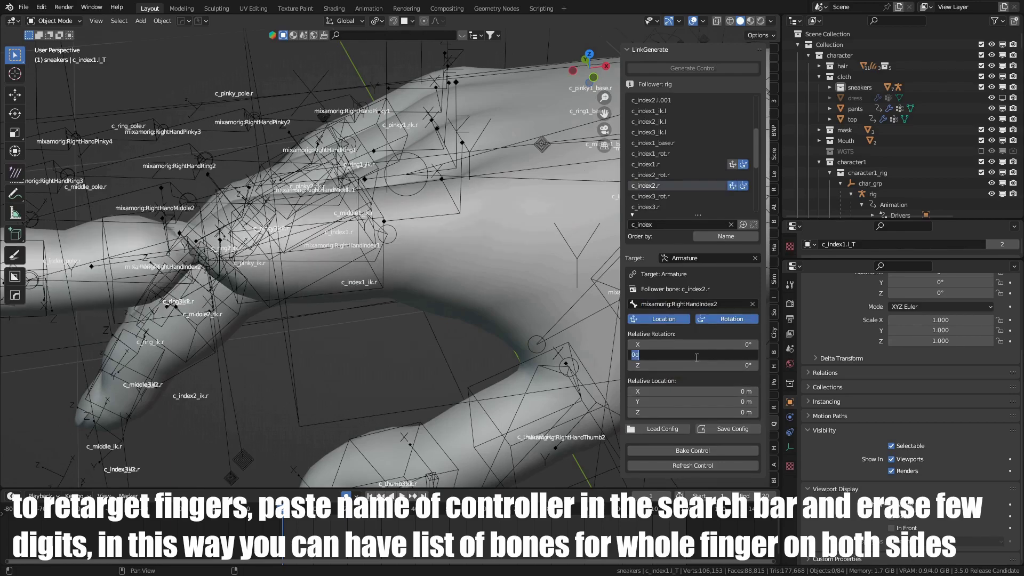
Link c_index3.r to mixamorig:RightHandIndex3 with a 180° Y rotation offset.
{"action": "middle_click_drag", "start_coordinate": [344, 240], "coordinate": [393, 263]}
{"action": "scroll", "coordinate": [680, 176], "scroll_direction": "down", "scroll_amount": 1}
{"action": "left_click", "coordinate": [646, 195]}
{"action": "left_click", "coordinate": [681, 304]}
{"action": "type", "text": "index"}
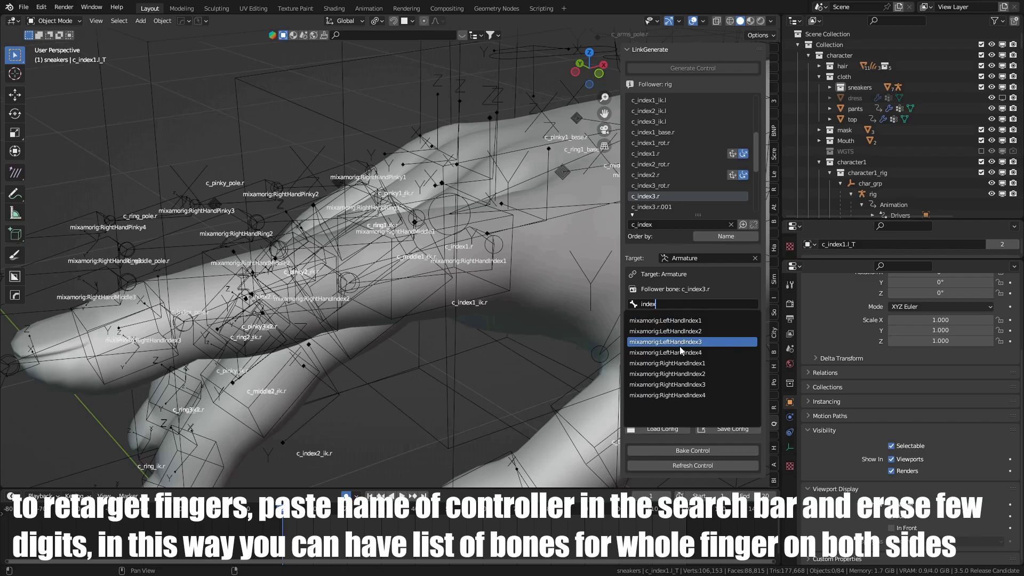
{"action": "left_click", "coordinate": [681, 342]}
{"action": "left_click", "coordinate": [696, 304]}
{"action": "left_click", "coordinate": [701, 384]}
{"action": "type", "text": "18"}
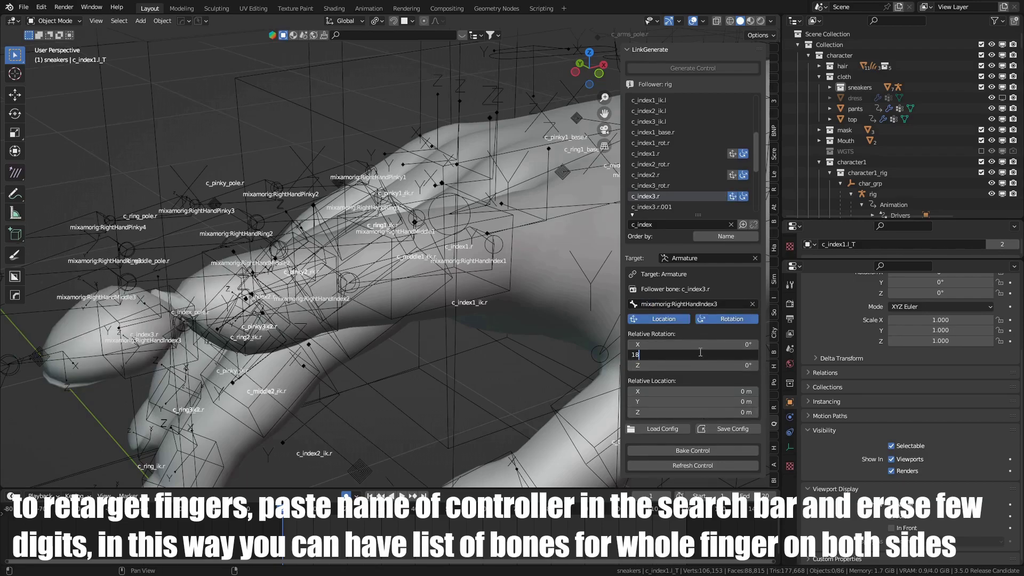
{"action": "type", "text": "0"}
{"action": "key", "text": "Return"}
{"action": "left_click", "coordinate": [663, 318]}
{"action": "scroll", "coordinate": [468, 258], "scroll_direction": "down", "scroll_amount": 5}
{"action": "middle_click_drag", "start_coordinate": [468, 258], "coordinate": [404, 187]}
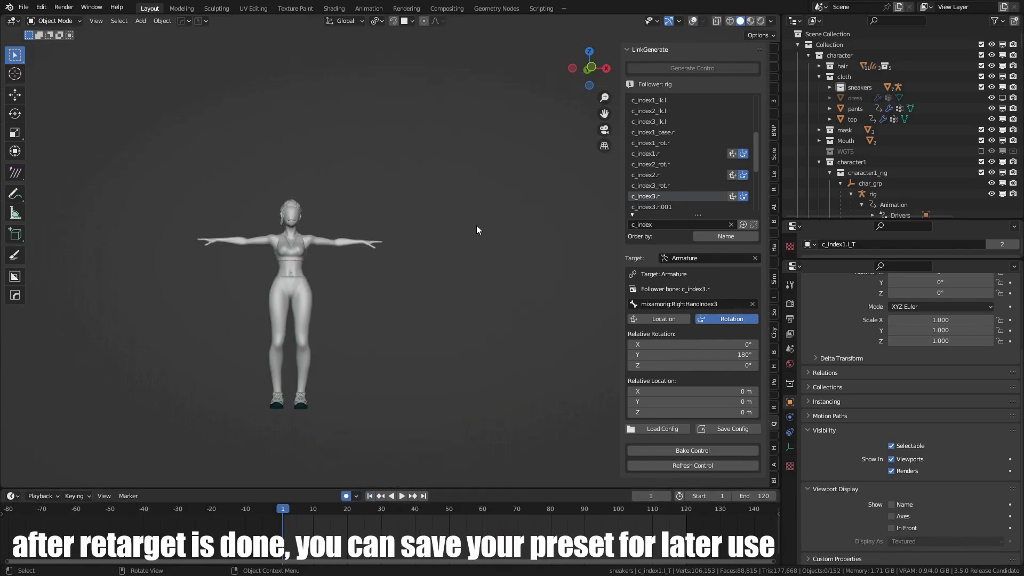
{"action": "scroll", "coordinate": [475, 229], "scroll_direction": "up", "scroll_amount": 3}
Show viewport overlays and save the LinkGenerate retarget config into a chosen folder.
{"action": "left_click", "coordinate": [694, 21]}
{"action": "scroll", "coordinate": [363, 197], "scroll_direction": "up", "scroll_amount": 2}
{"action": "scroll", "coordinate": [316, 241], "scroll_direction": "up", "scroll_amount": 2}
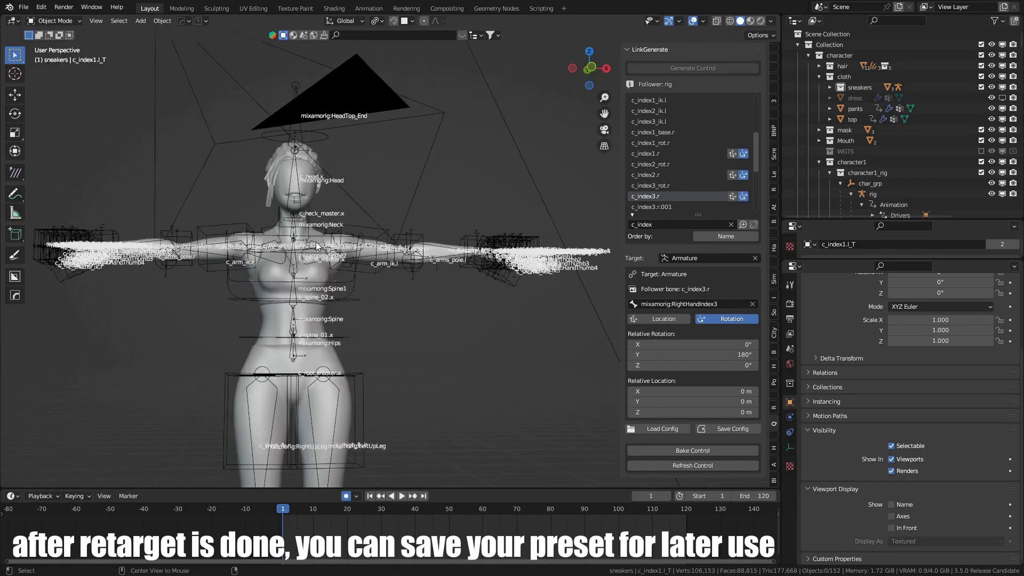
{"action": "scroll", "coordinate": [356, 232], "scroll_direction": "up", "scroll_amount": 2}
{"action": "scroll", "coordinate": [346, 256], "scroll_direction": "up", "scroll_amount": 1}
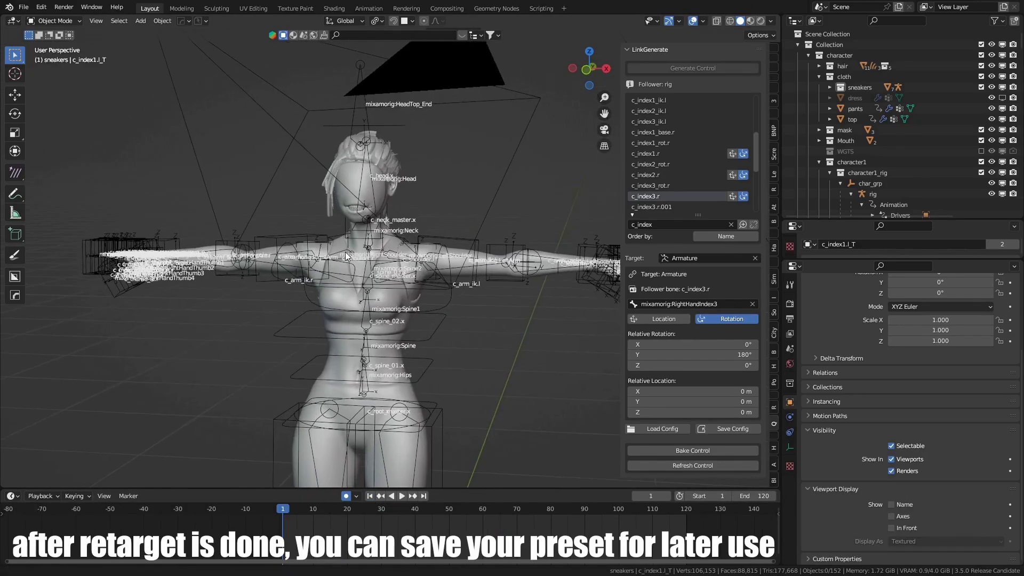
{"action": "left_click", "coordinate": [702, 433]}
{"action": "double_click", "coordinate": [759, 241]}
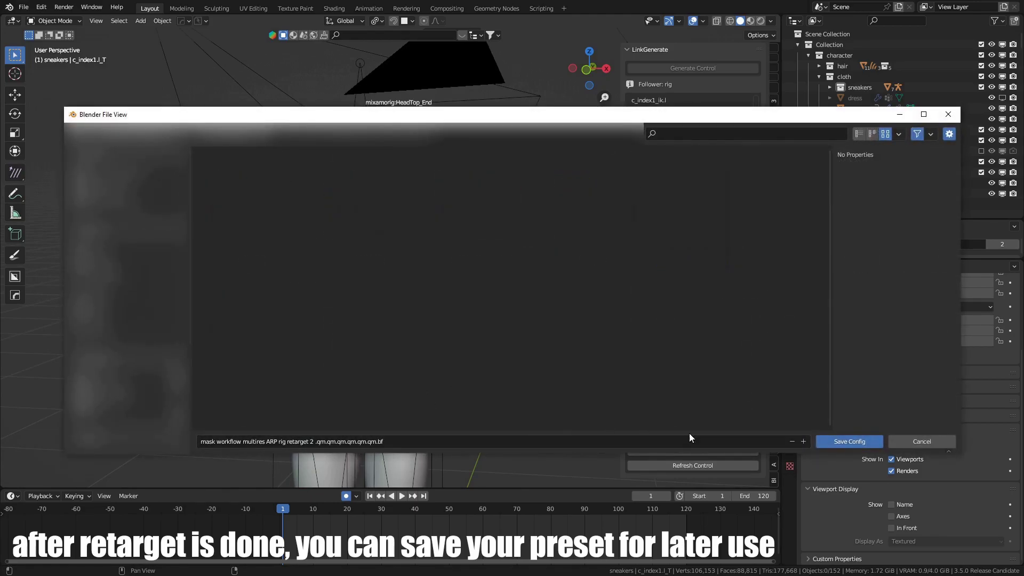
{"action": "left_click", "coordinate": [832, 441]}
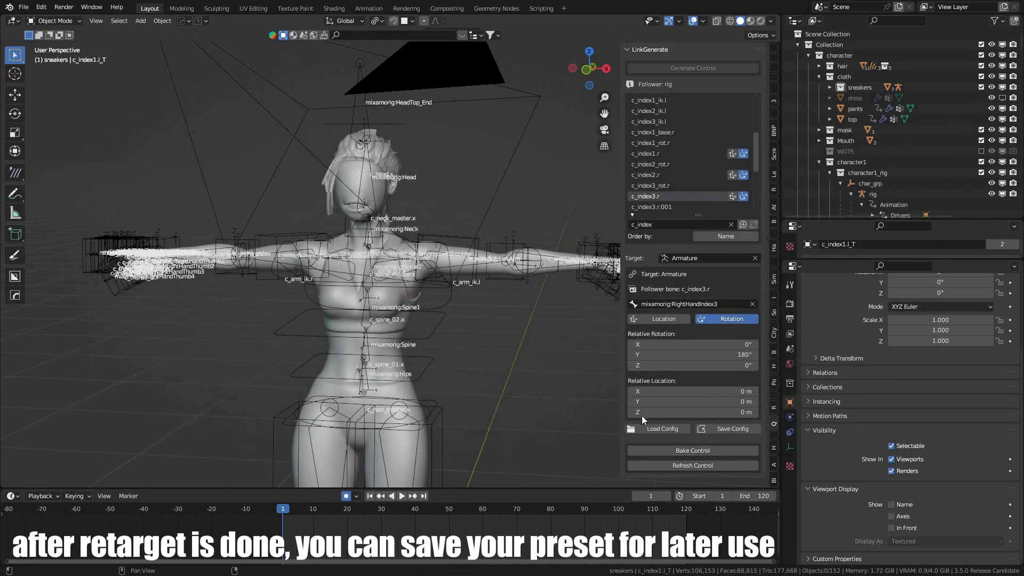
{"action": "scroll", "coordinate": [423, 330], "scroll_direction": "up", "scroll_amount": 2}
{"action": "scroll", "coordinate": [440, 299], "scroll_direction": "up", "scroll_amount": 2}
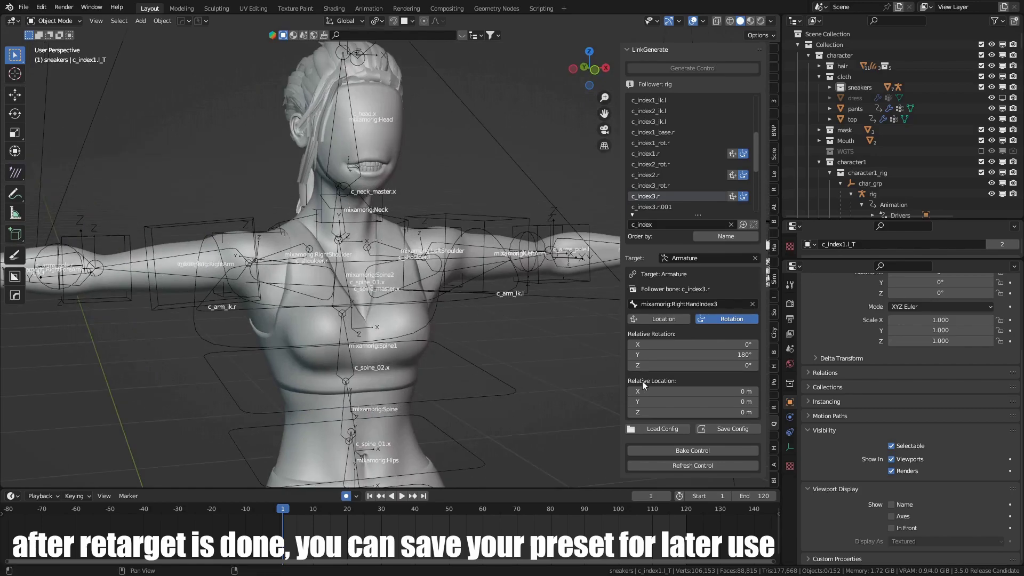
Select the control rig, enter Pose Mode, select all bones and inspect their constraints.
{"action": "mouse_move", "coordinate": [416, 292]}
{"action": "middle_mouse_down"}
{"action": "mouse_move", "coordinate": [371, 293]}
{"action": "mouse_move", "coordinate": [418, 240]}
{"action": "mouse_move", "coordinate": [434, 270]}
{"action": "middle_mouse_up"}
{"action": "left_click", "coordinate": [483, 308]}
{"action": "key", "text": "ctrl+Tab"}
{"action": "key", "text": "a"}
{"action": "scroll", "coordinate": [425, 248], "scroll_direction": "down", "scroll_amount": 2}
{"action": "scroll", "coordinate": [425, 267], "scroll_direction": "up", "scroll_amount": 1}
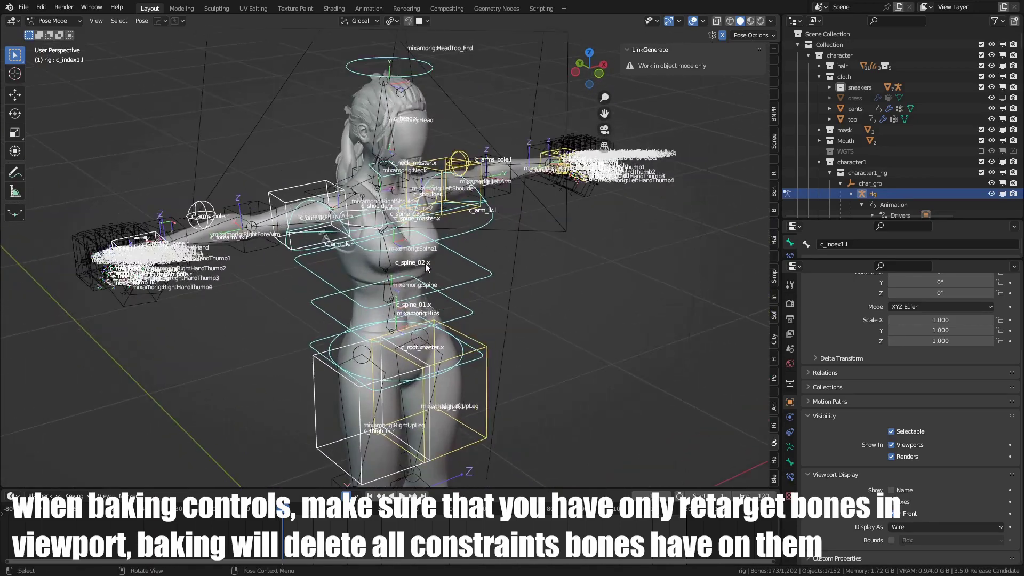
{"action": "left_click", "coordinate": [790, 477]}
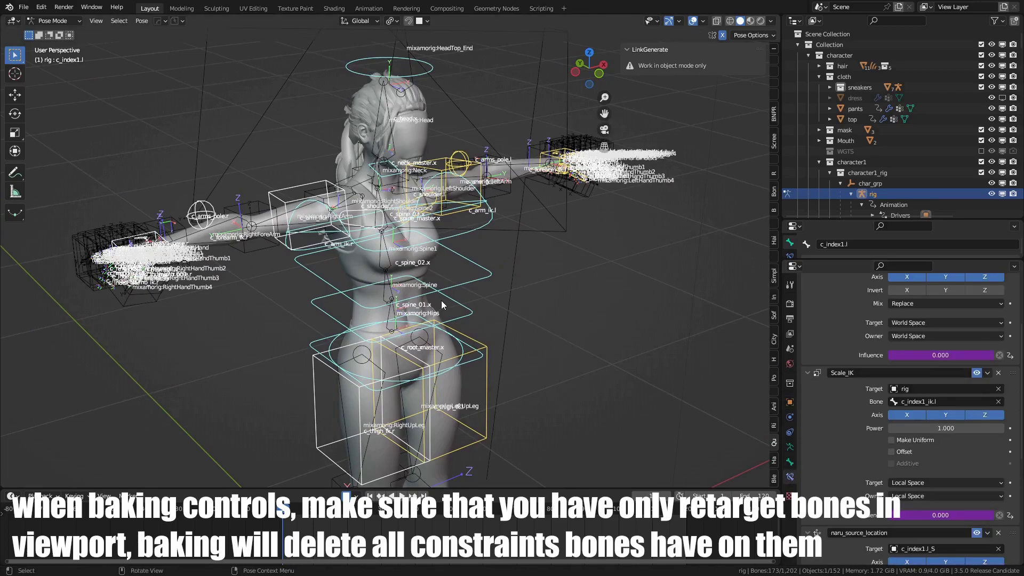
Toggle between Object and Pose Mode to recheck the bone constraints.
{"action": "middle_click_drag", "start_coordinate": [468, 343], "coordinate": [450, 278]}
{"action": "key", "text": "ctrl+Tab"}
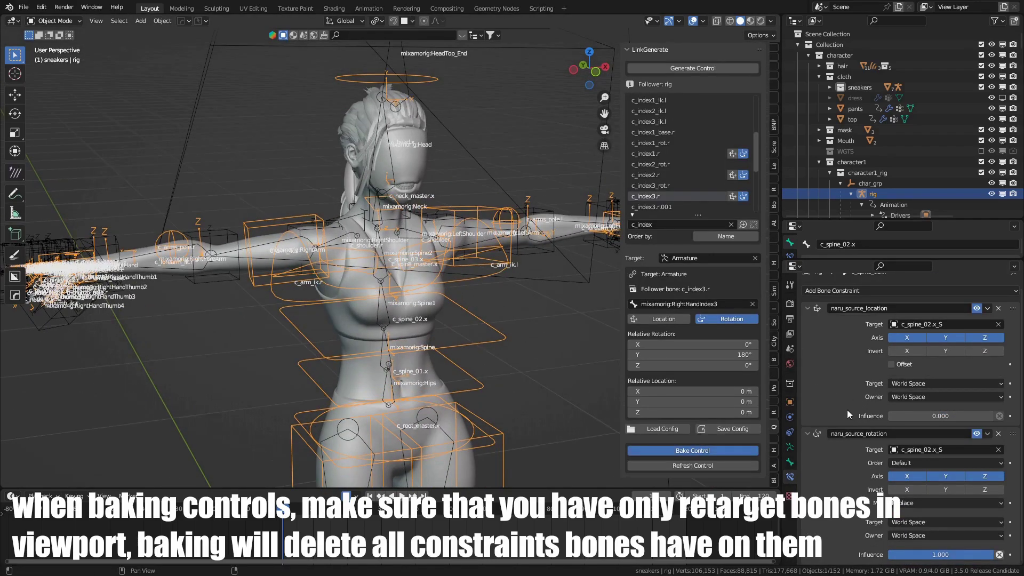
{"action": "key", "text": "ctrl+Tab"}
{"action": "mouse_move", "coordinate": [480, 368]}
{"action": "middle_mouse_down"}
{"action": "mouse_move", "coordinate": [505, 407]}
{"action": "mouse_move", "coordinate": [481, 372]}
{"action": "mouse_move", "coordinate": [524, 316]}
{"action": "middle_mouse_up"}
{"action": "key", "text": "ctrl+Tab"}
{"action": "key", "text": "ctrl+Tab"}
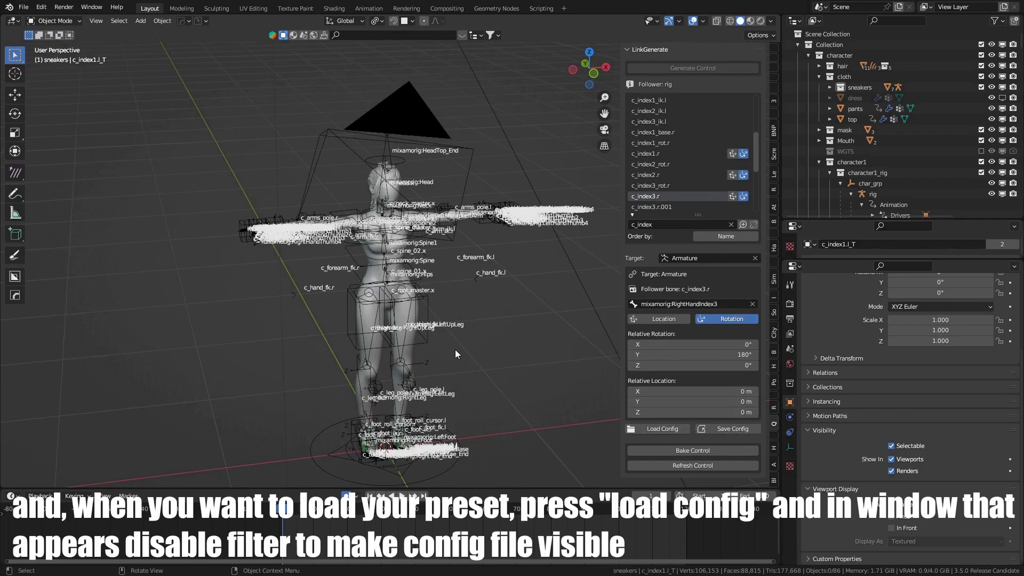
Load the saved retarget config file, with the file filter turned off.
{"action": "middle_click_drag", "start_coordinate": [455, 350], "coordinate": [527, 403]}
{"action": "left_click", "coordinate": [660, 429]}
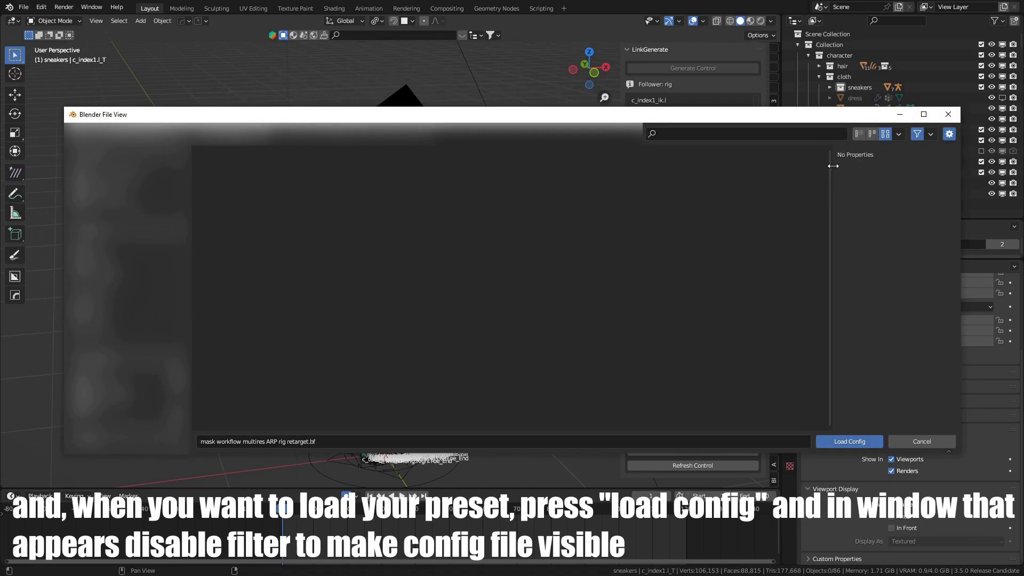
{"action": "left_click", "coordinate": [918, 134]}
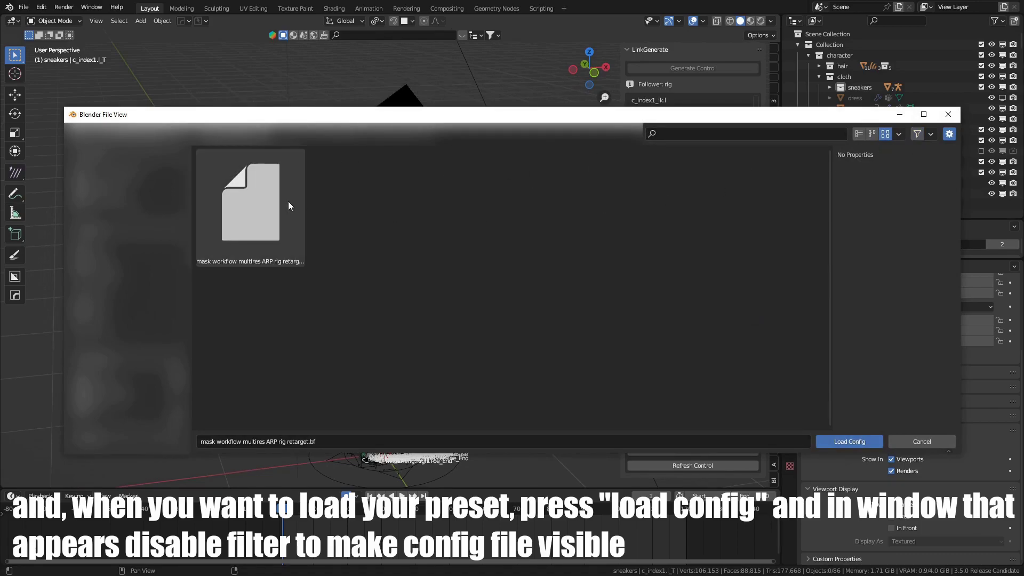
{"action": "double_click", "coordinate": [257, 206]}
{"action": "scroll", "coordinate": [526, 170], "scroll_direction": "up", "scroll_amount": 3}
{"action": "scroll", "coordinate": [525, 170], "scroll_direction": "up", "scroll_amount": 2}
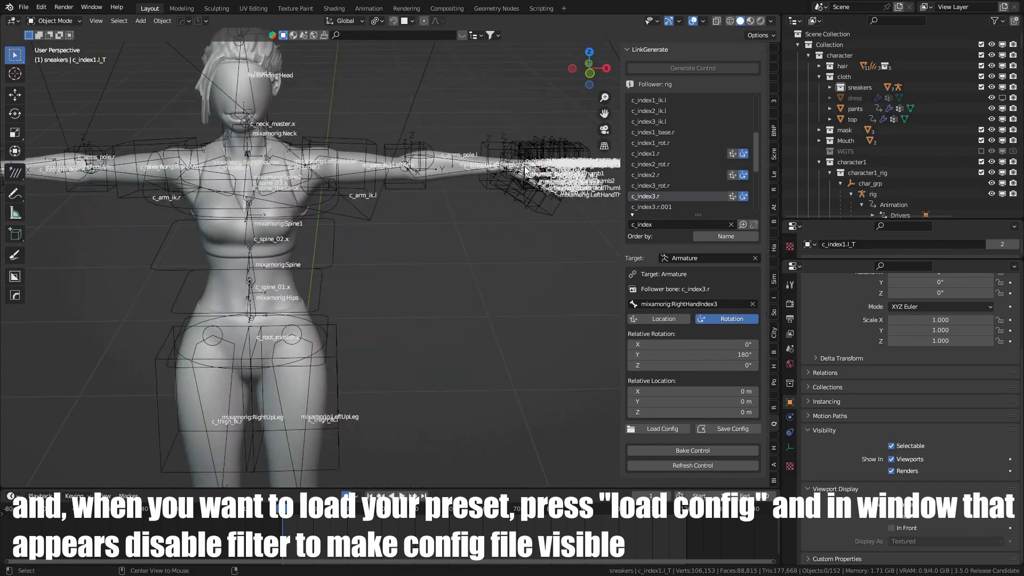
Play the animation with viewport overlays hidden to watch the retargeted motion.
{"action": "mouse_move", "coordinate": [526, 170]}
{"action": "middle_mouse_down"}
{"action": "mouse_move", "coordinate": [417, 150]}
{"action": "mouse_move", "coordinate": [511, 245]}
{"action": "mouse_move", "coordinate": [382, 212]}
{"action": "middle_mouse_up"}
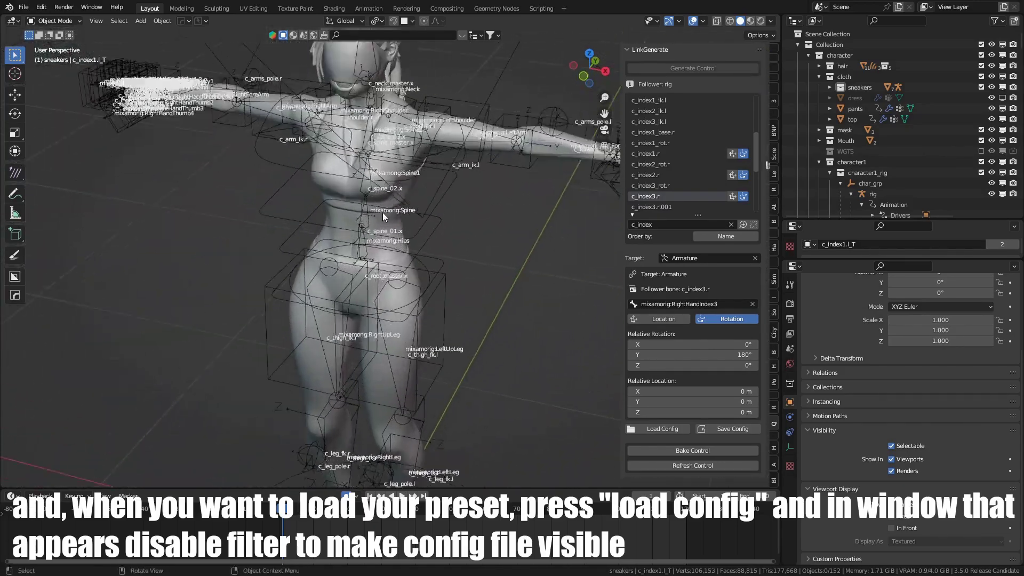
{"action": "key", "text": "space"}
{"action": "left_click", "coordinate": [693, 20]}
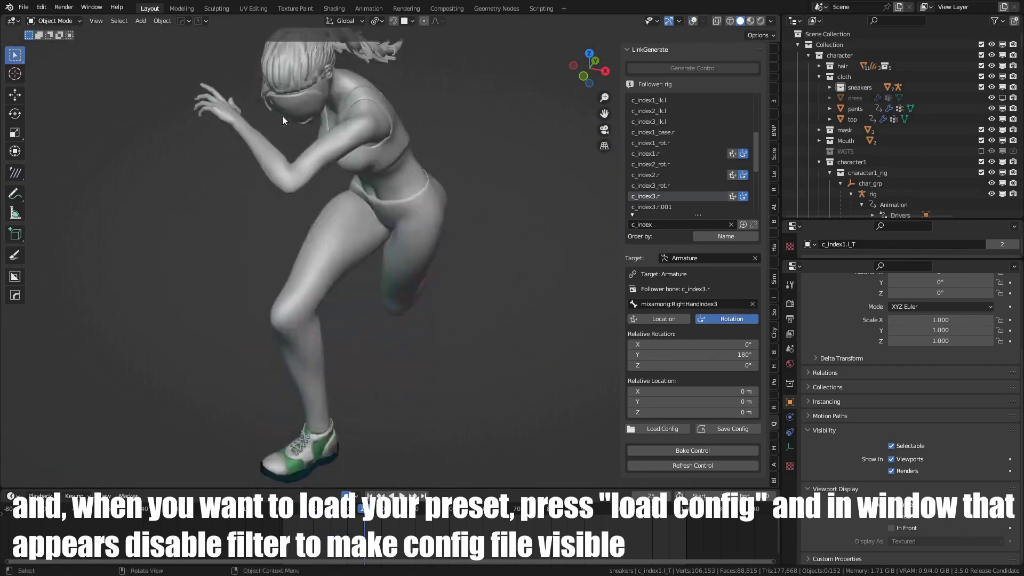
{"action": "middle_click_drag", "start_coordinate": [282, 116], "coordinate": [355, 194]}
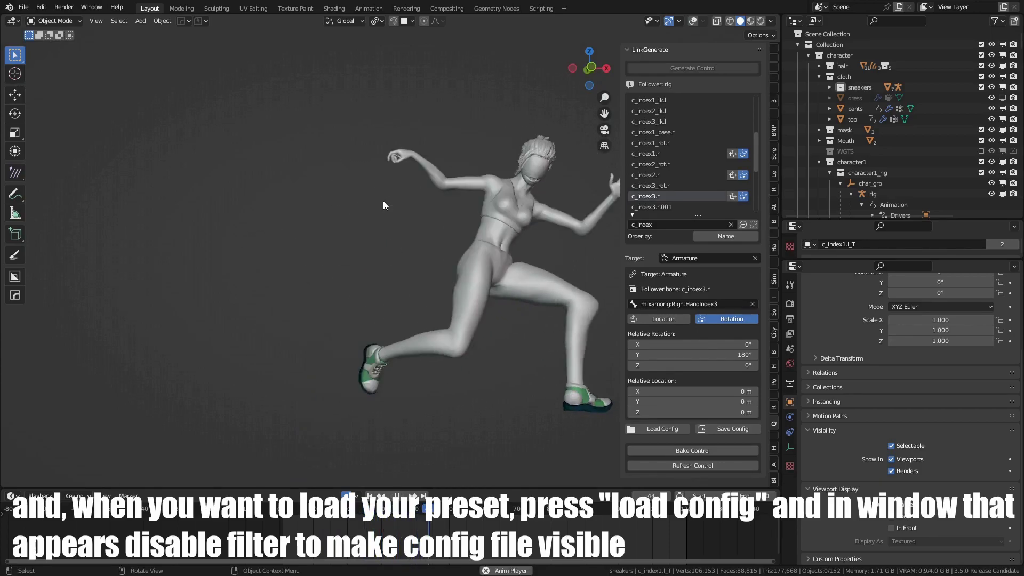